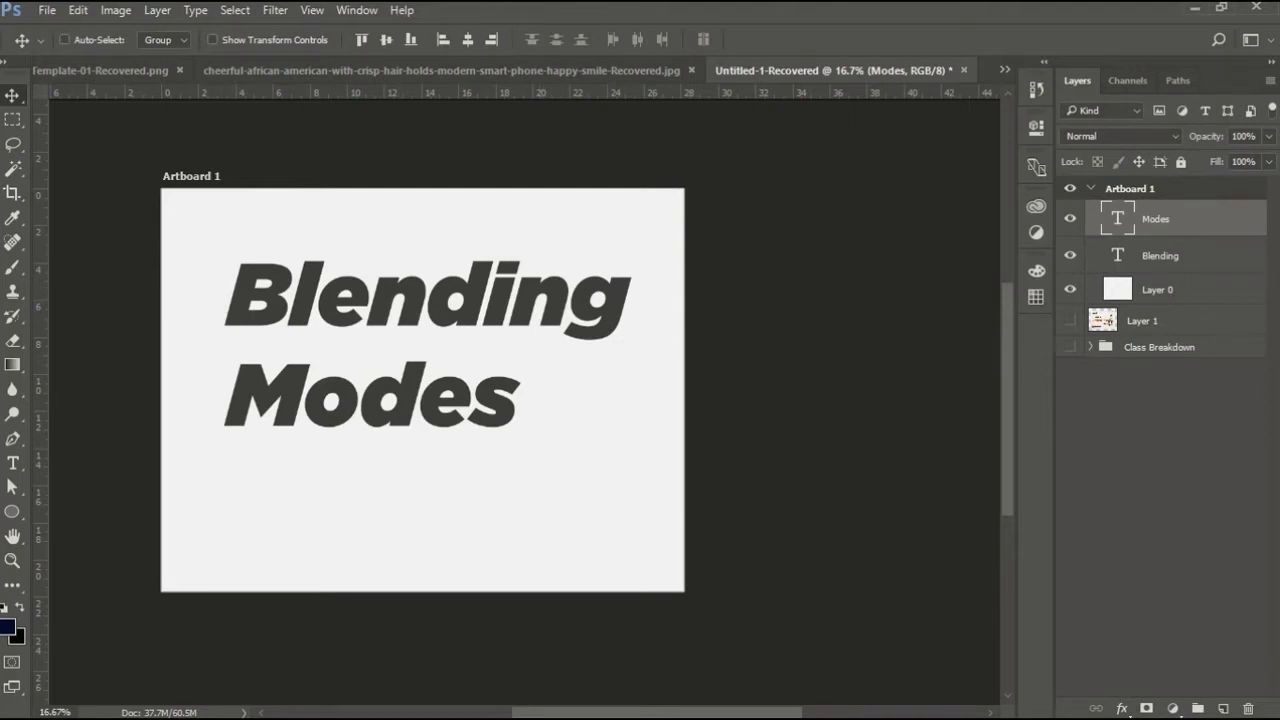
Move the Modes text up so that it overlaps the Blending text, and try the Multiply blend mode on it.
left_click_drag(578, 287, 556, 198)
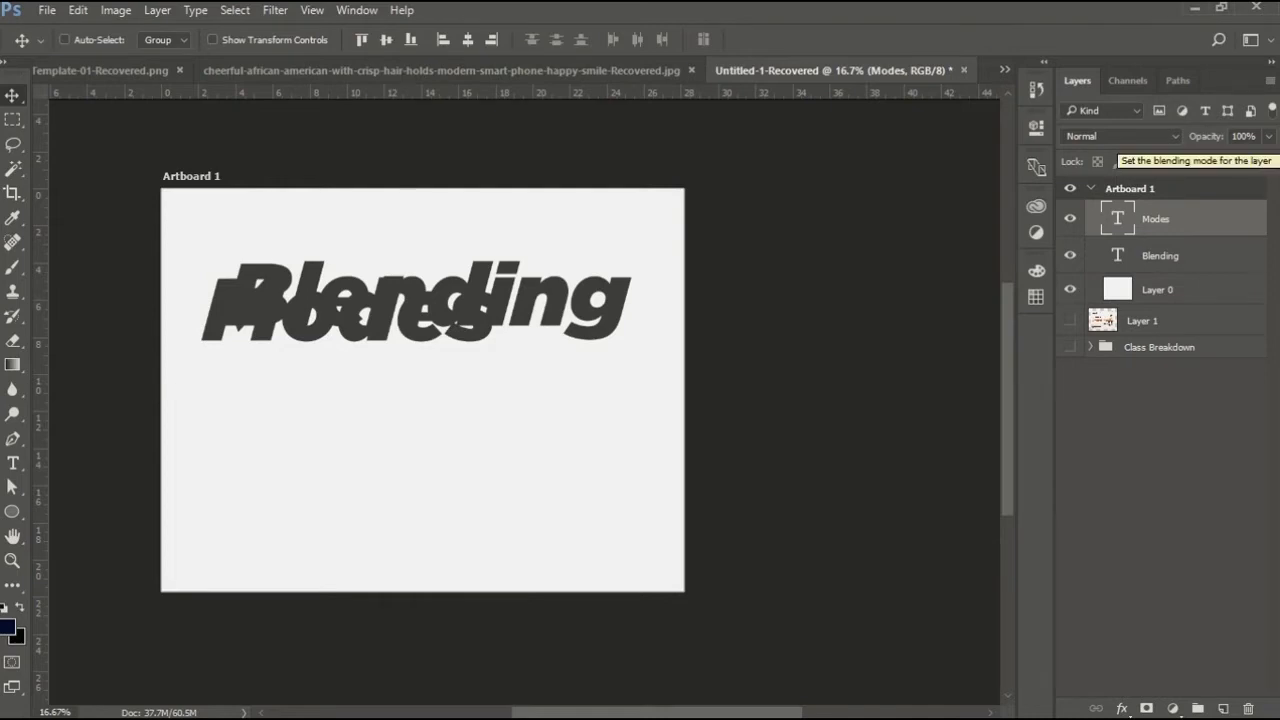
left_click(1120, 136)
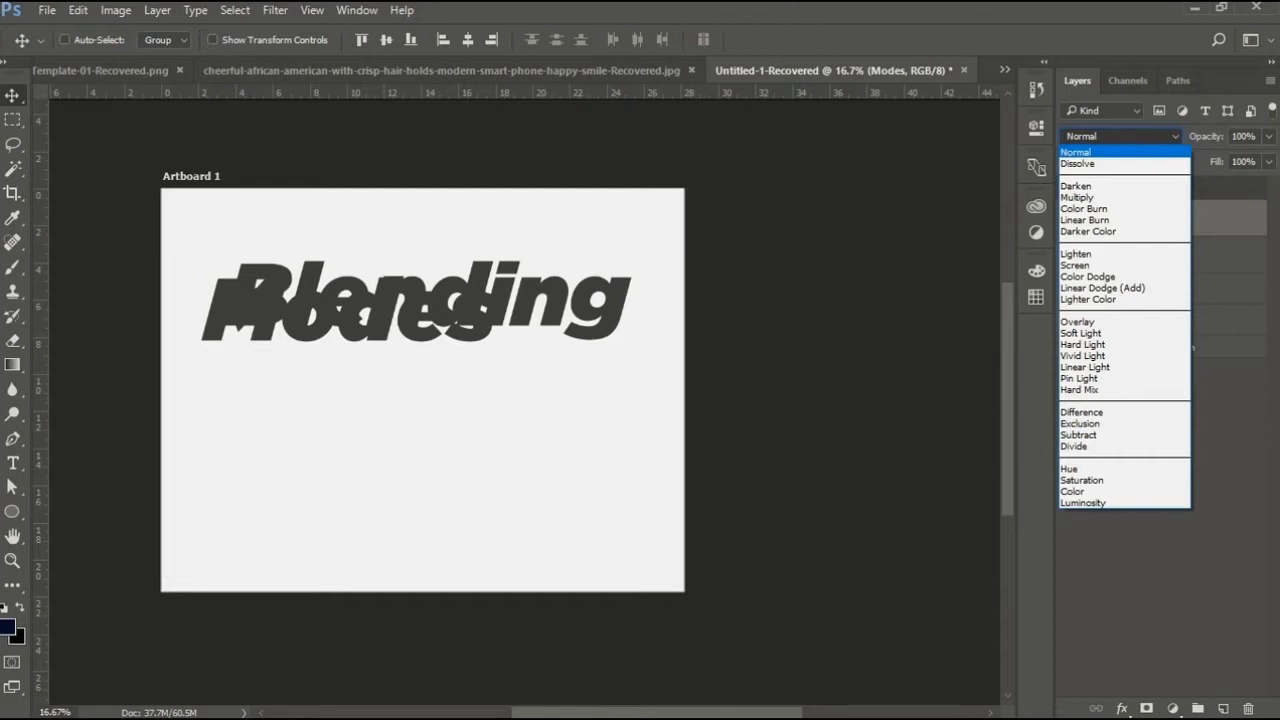
left_click(1100, 197)
Select the Blending text layer and set the foreground colour to blue 183bf6.
left_click(1160, 256)
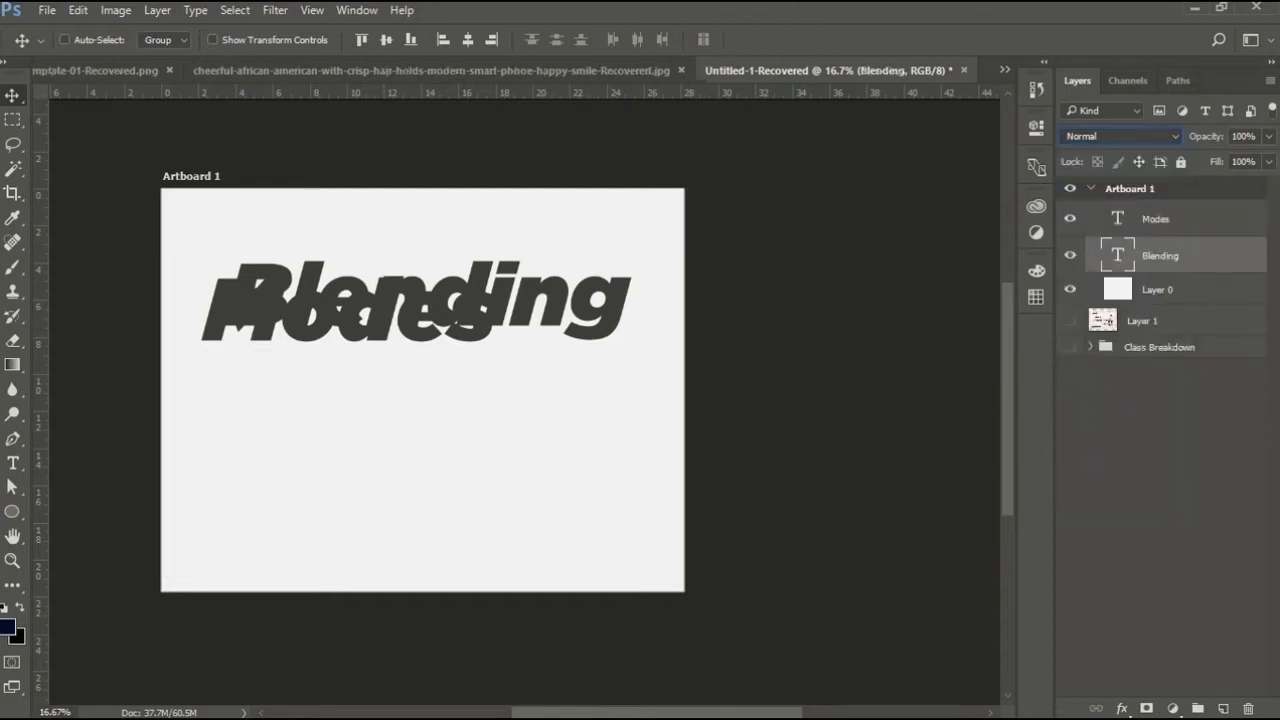
left_click(8, 627)
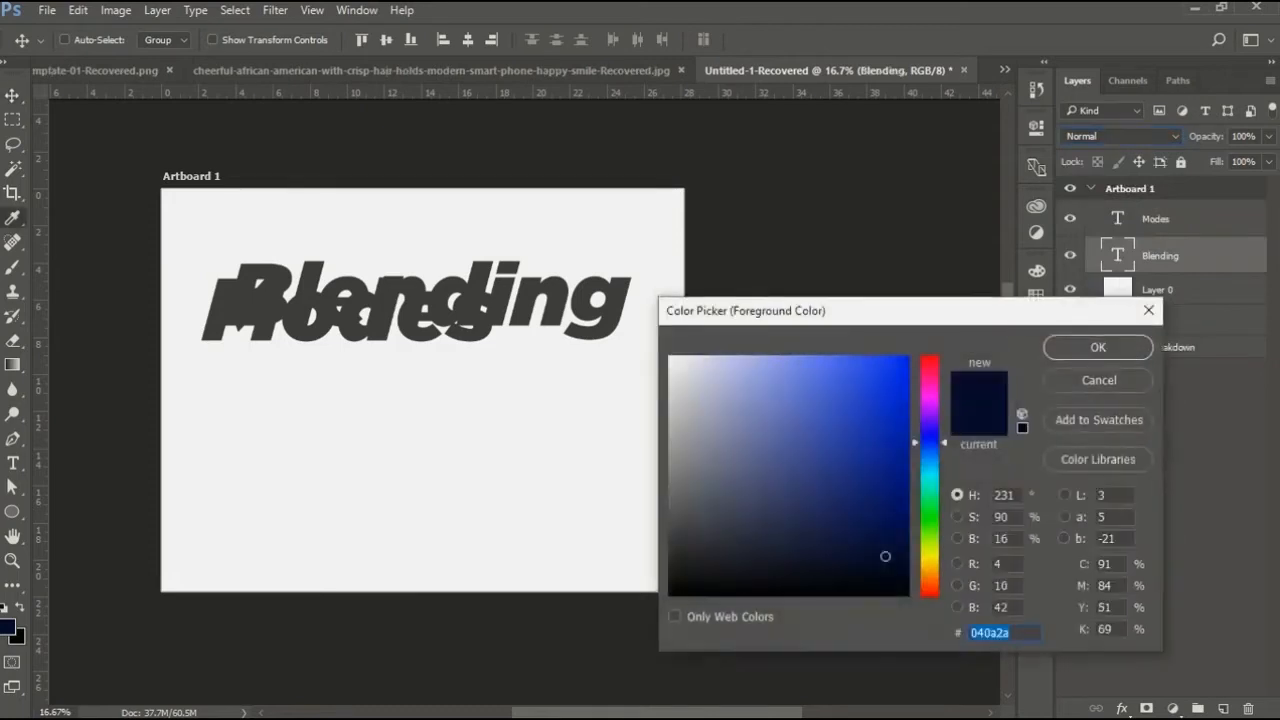
type("183bf6")
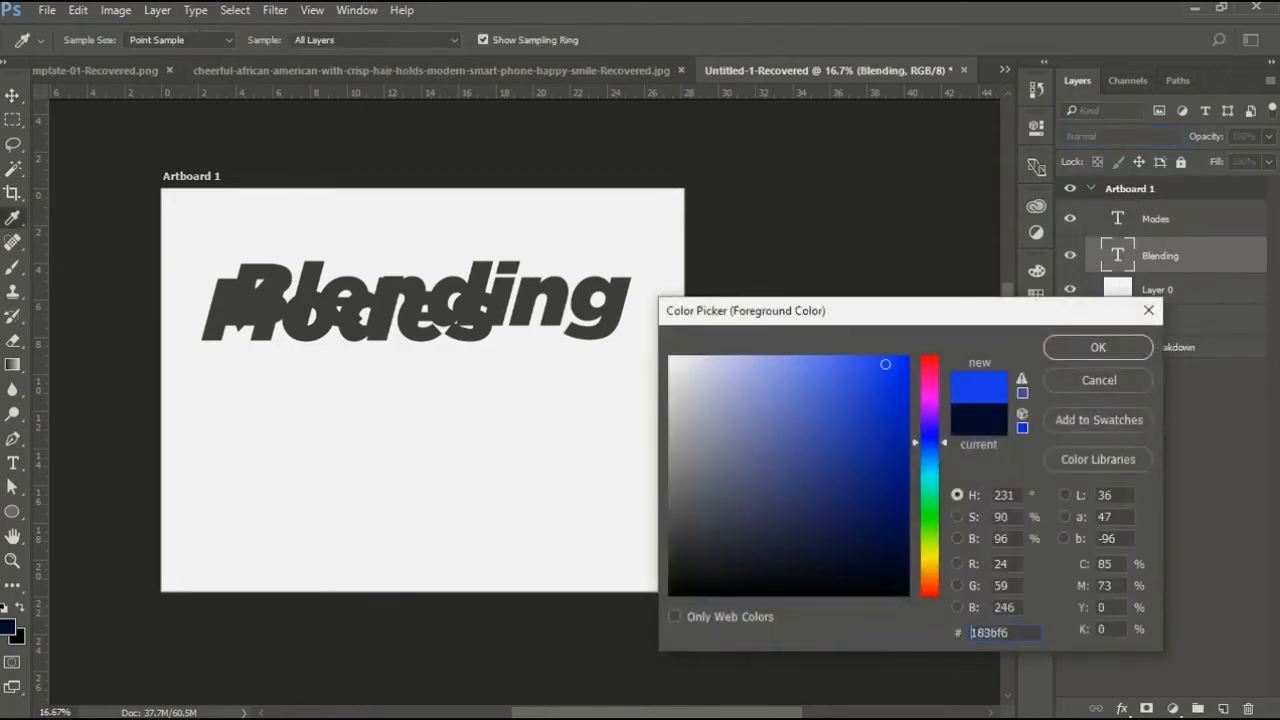
key("Return")
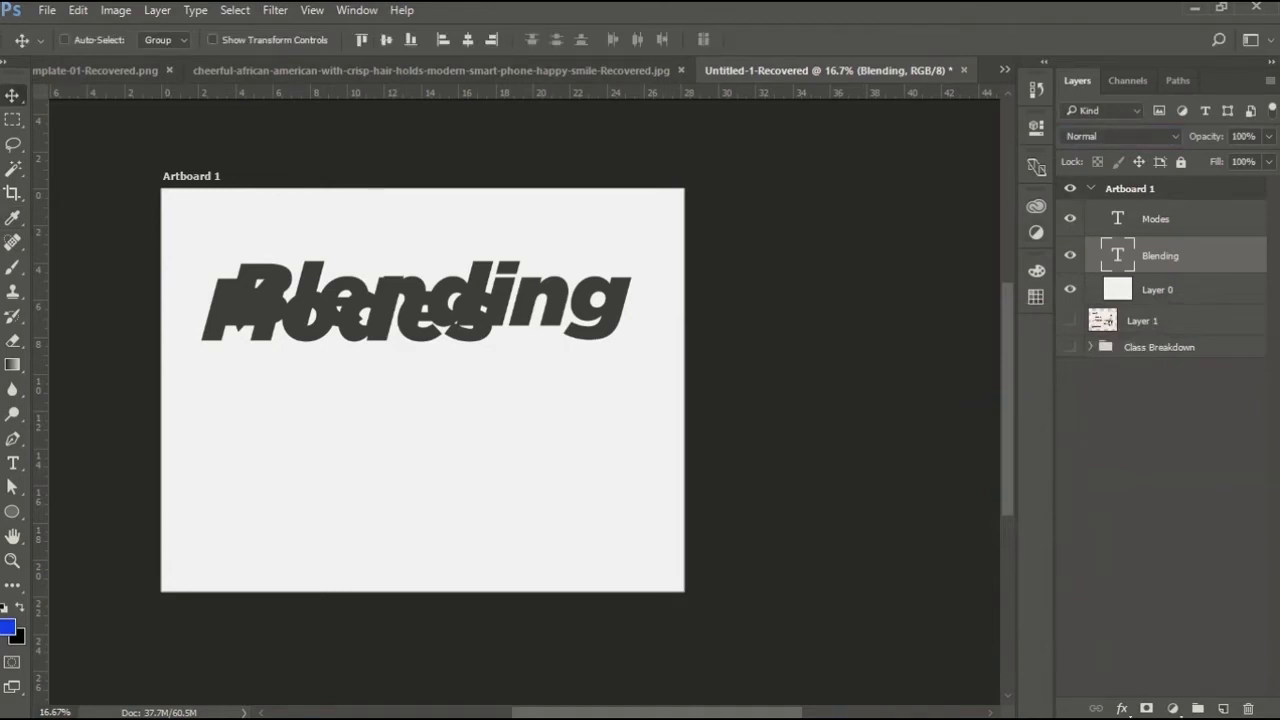
Change the text colour of the Blending layer to red de1e1e.
key("t")
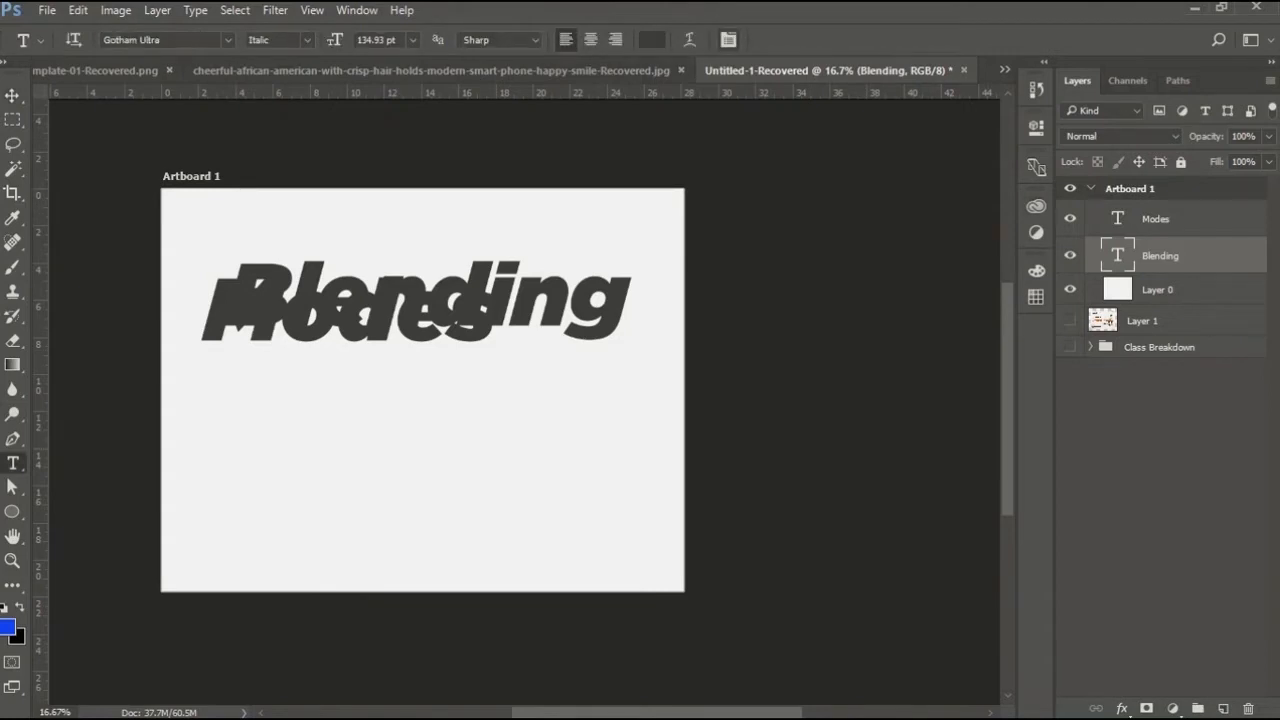
left_click(728, 39)
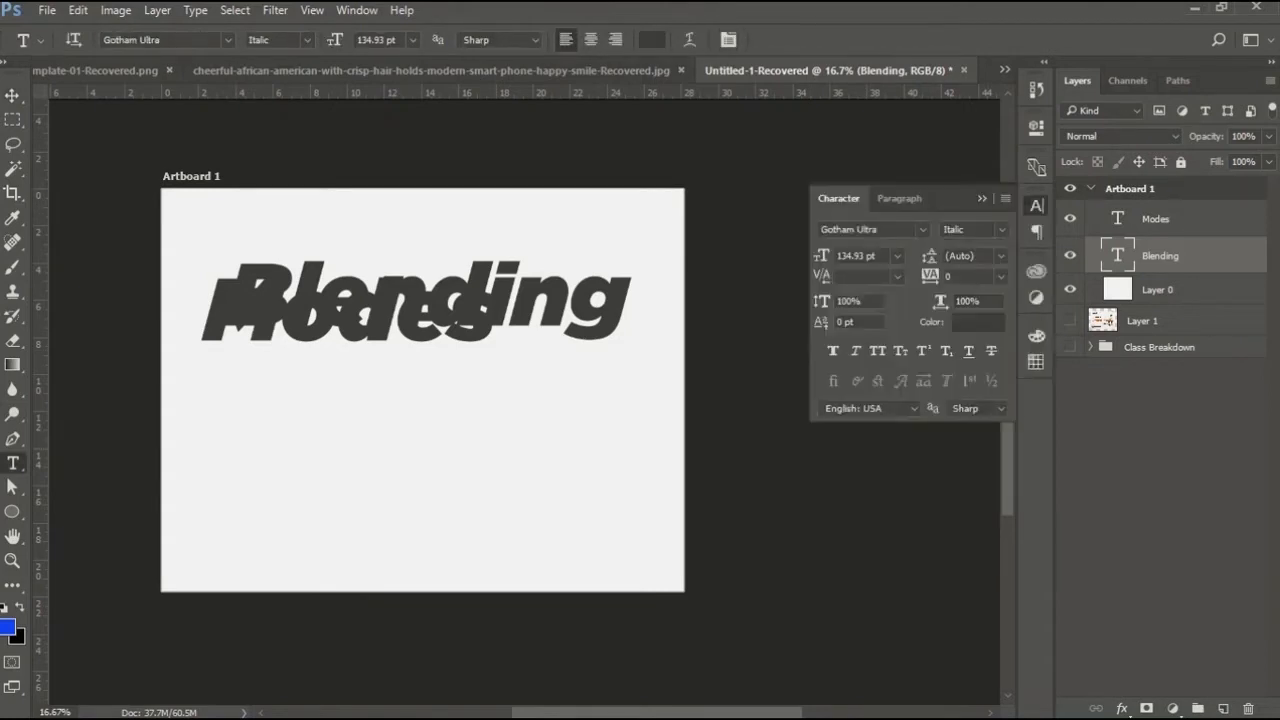
left_click(978, 322)
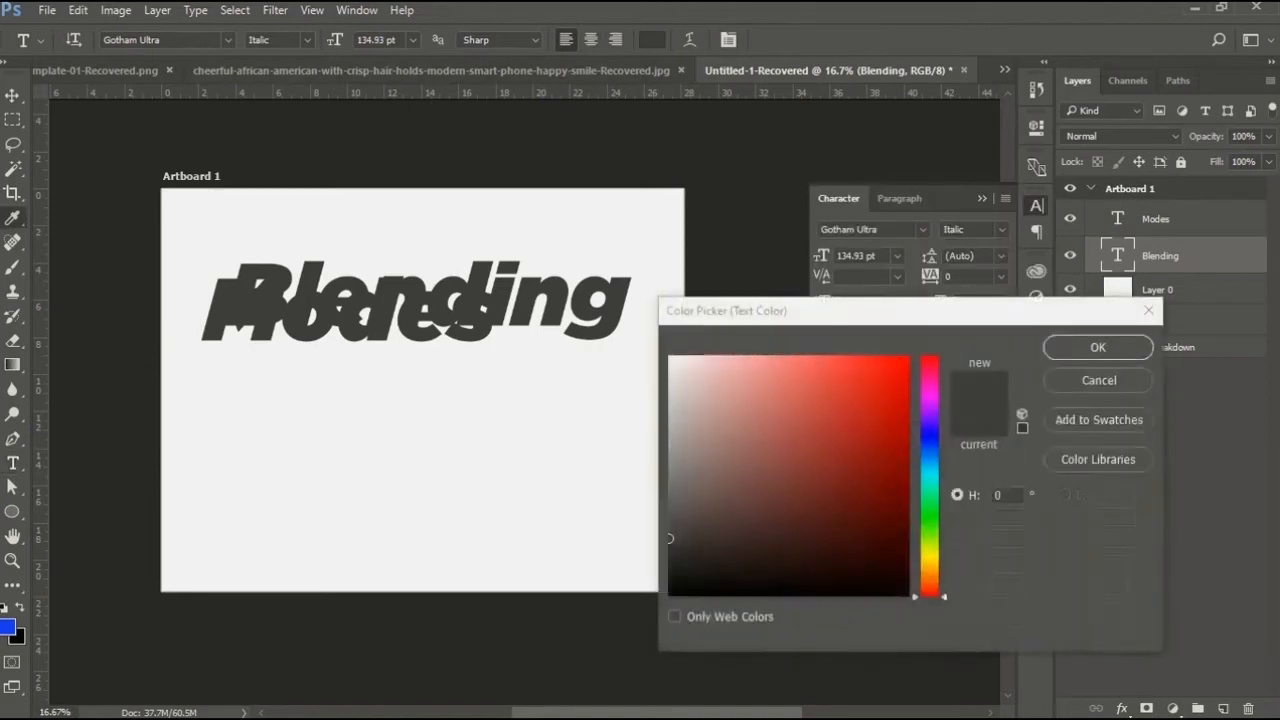
left_click(875, 386)
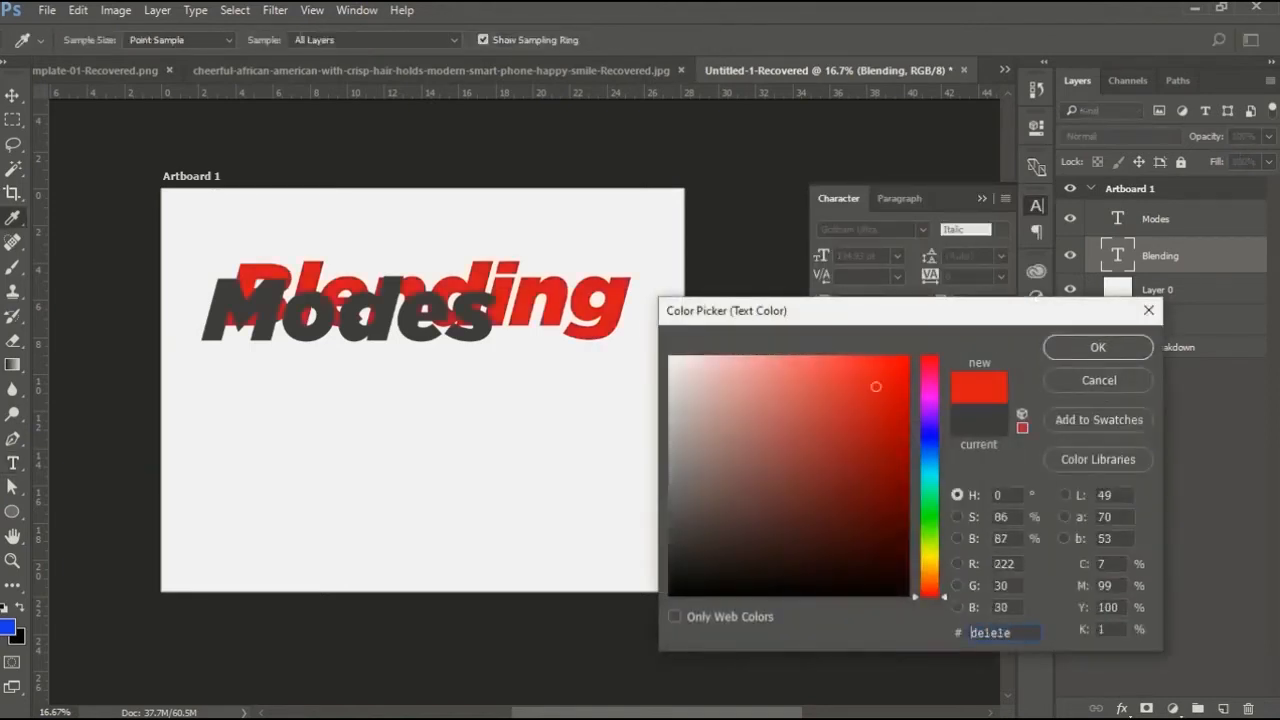
key("Return")
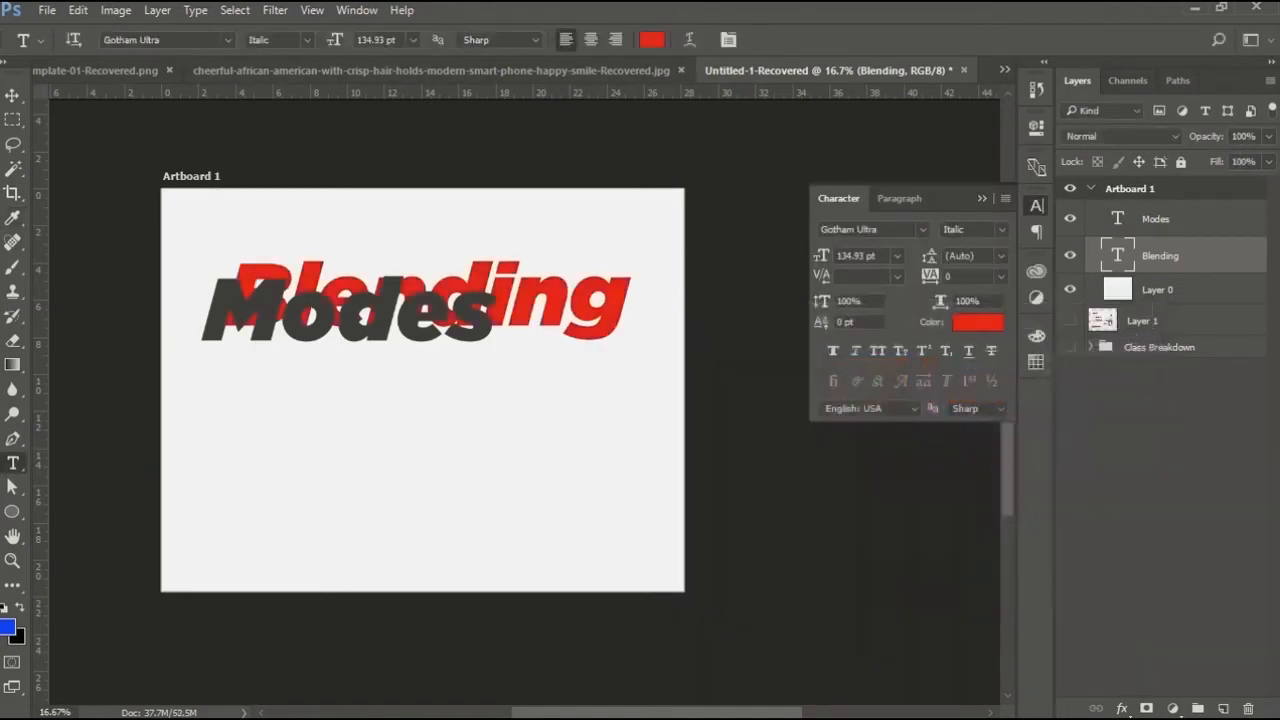
Change the text colour of the Modes layer to blue 1414f0 and collapse the character settings.
left_click(1156, 219)
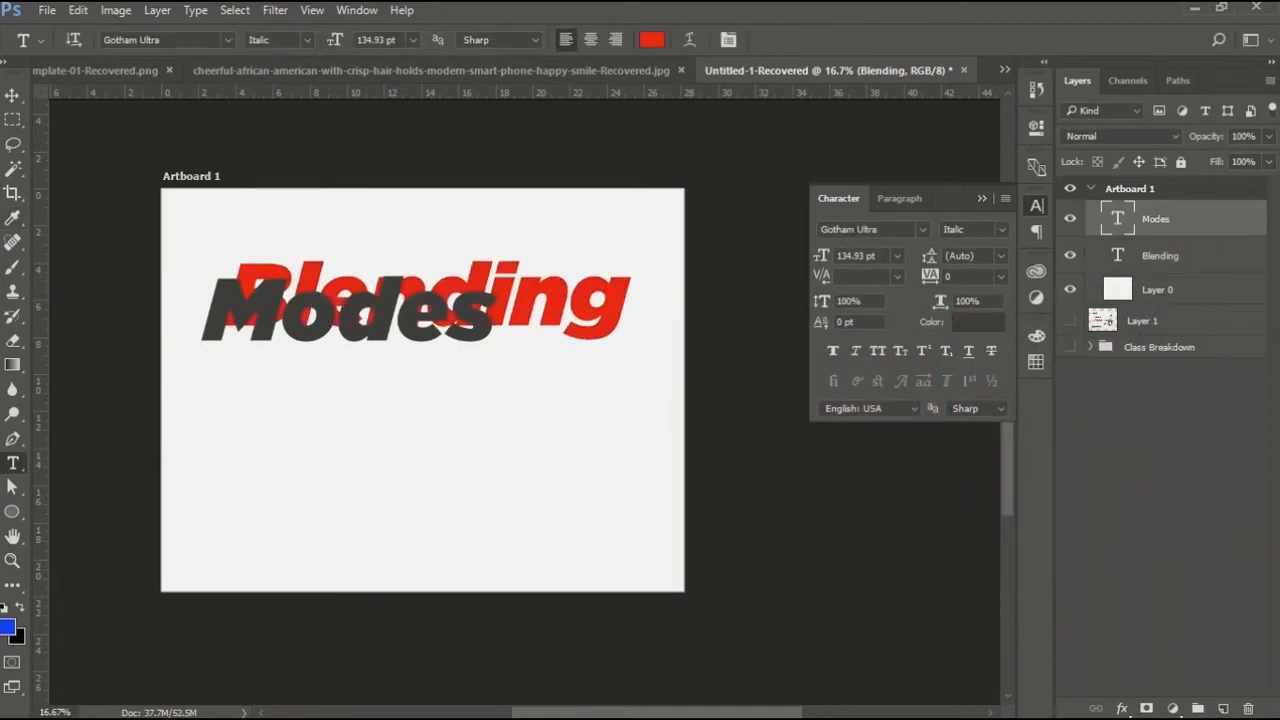
left_click(978, 322)
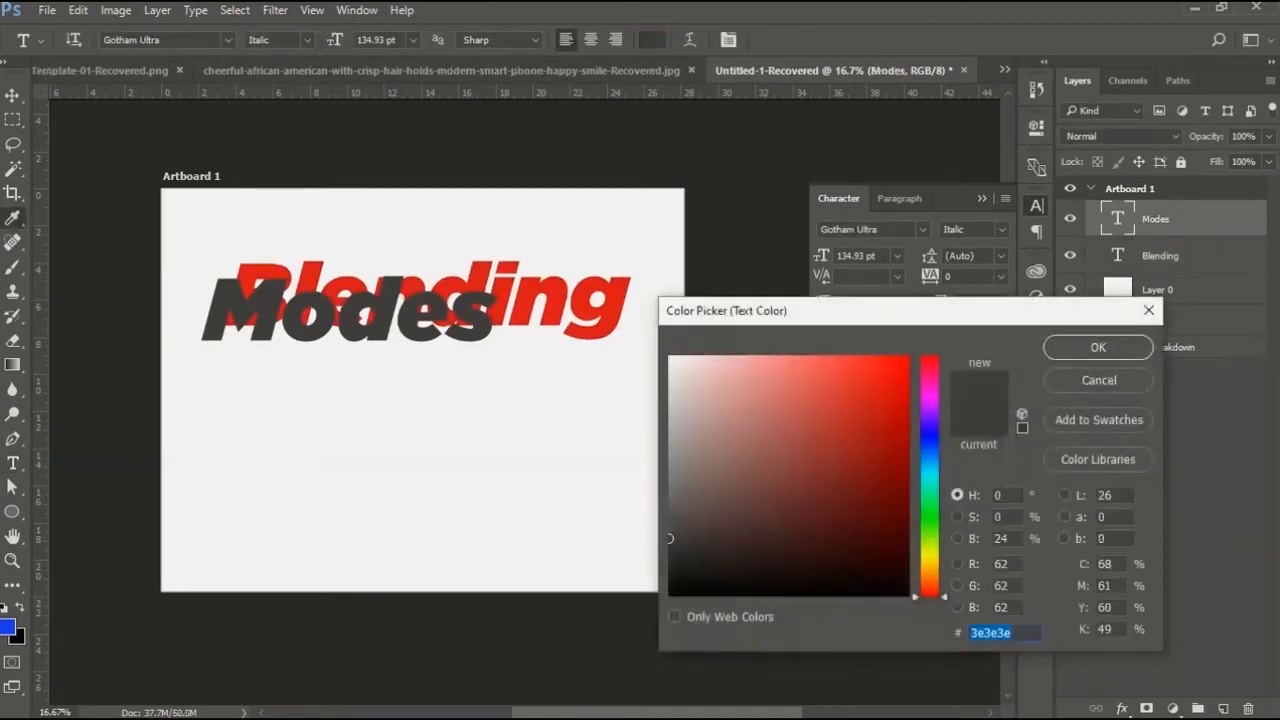
left_click(930, 436)
left_click(889, 370)
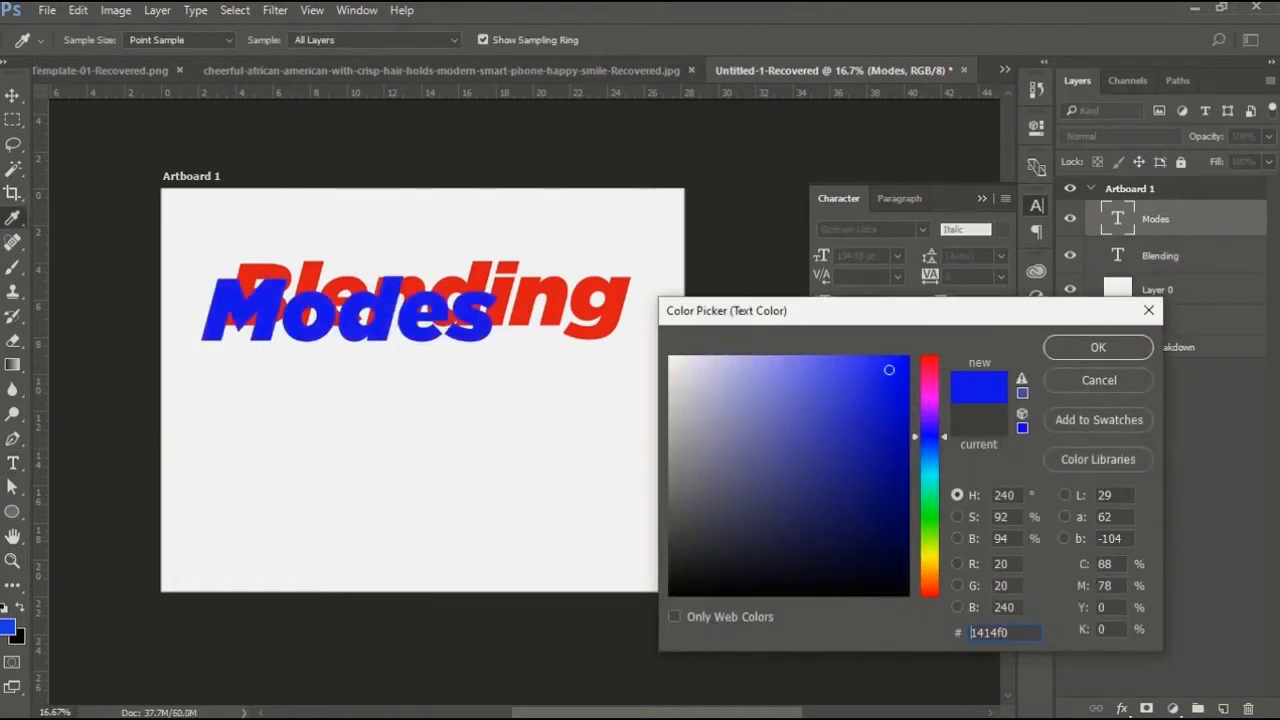
left_click(1098, 347)
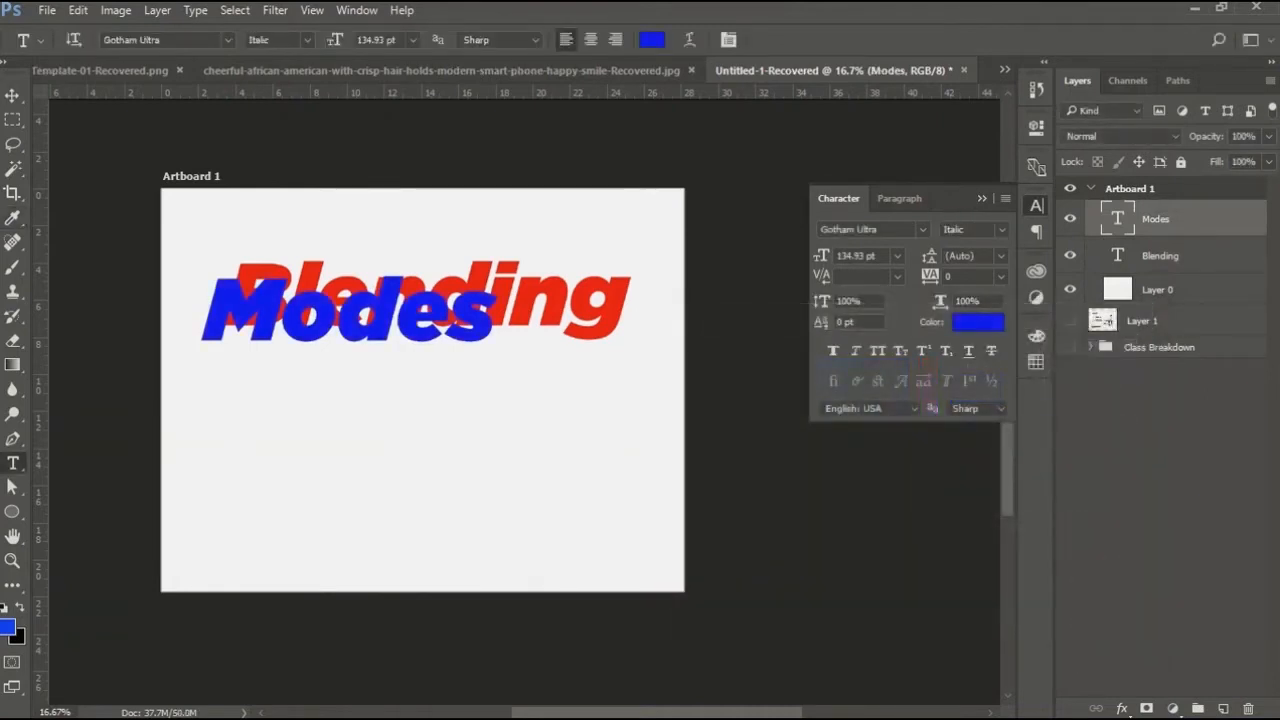
left_click(982, 198)
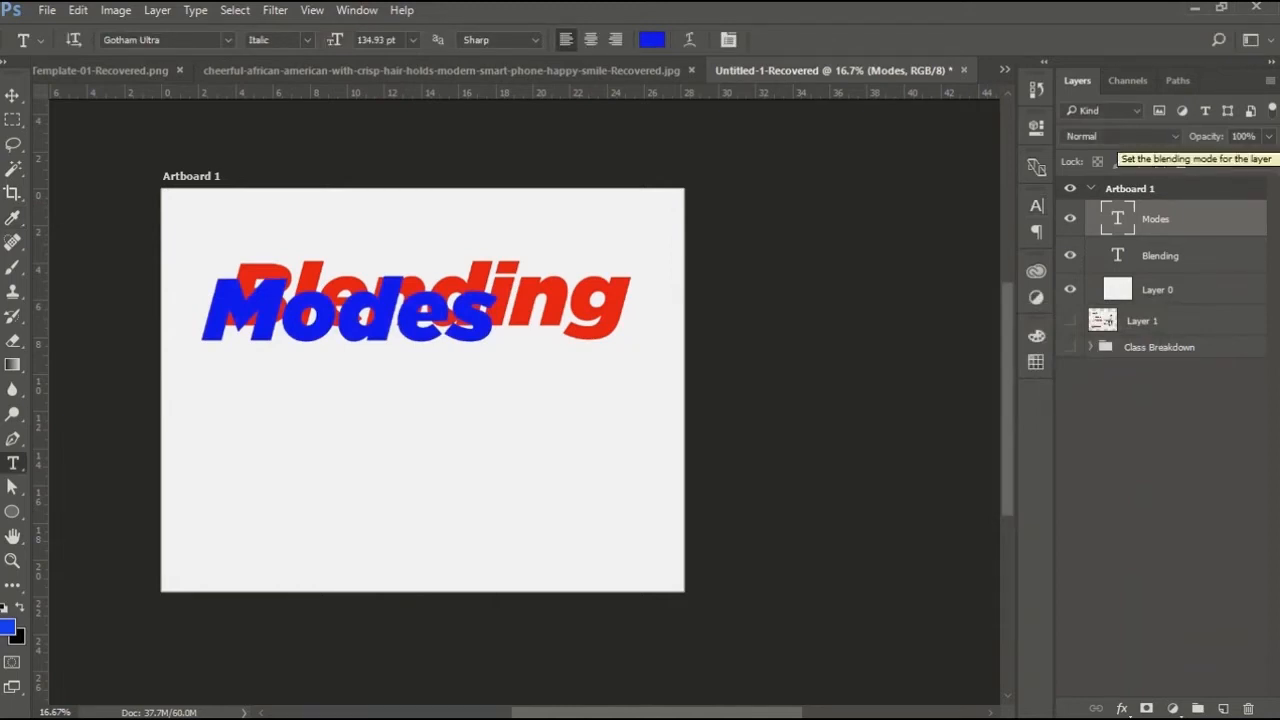
Set the Modes layer's blend mode to Darken and shift its text to the right across the Blending word.
left_click(1120, 137)
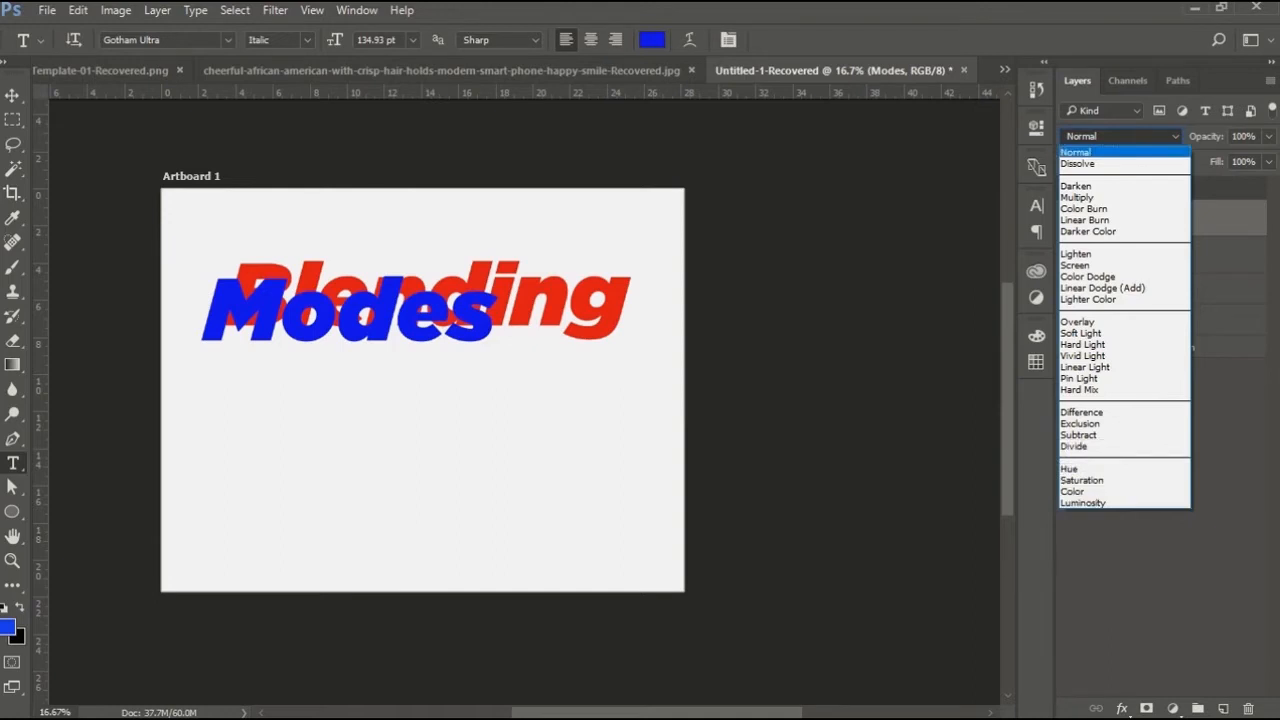
left_click(1098, 152)
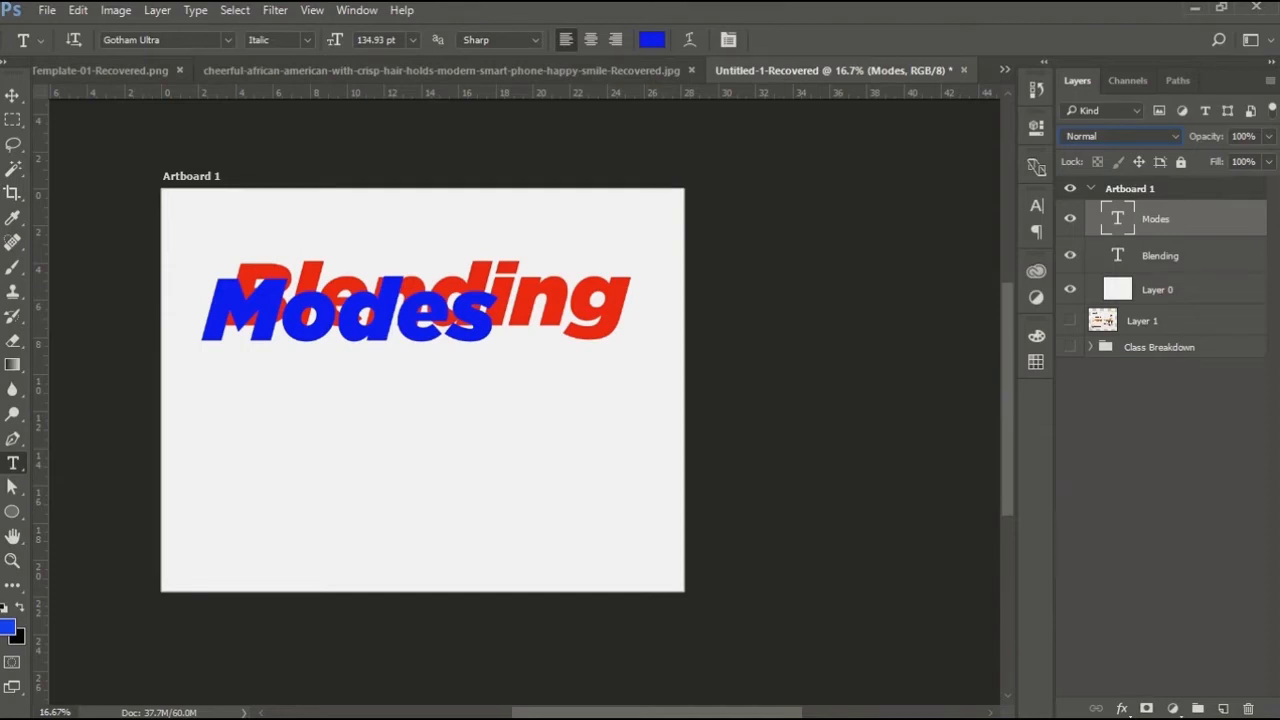
key("Down")
left_click(1120, 136)
left_click(1120, 136)
key("Down")
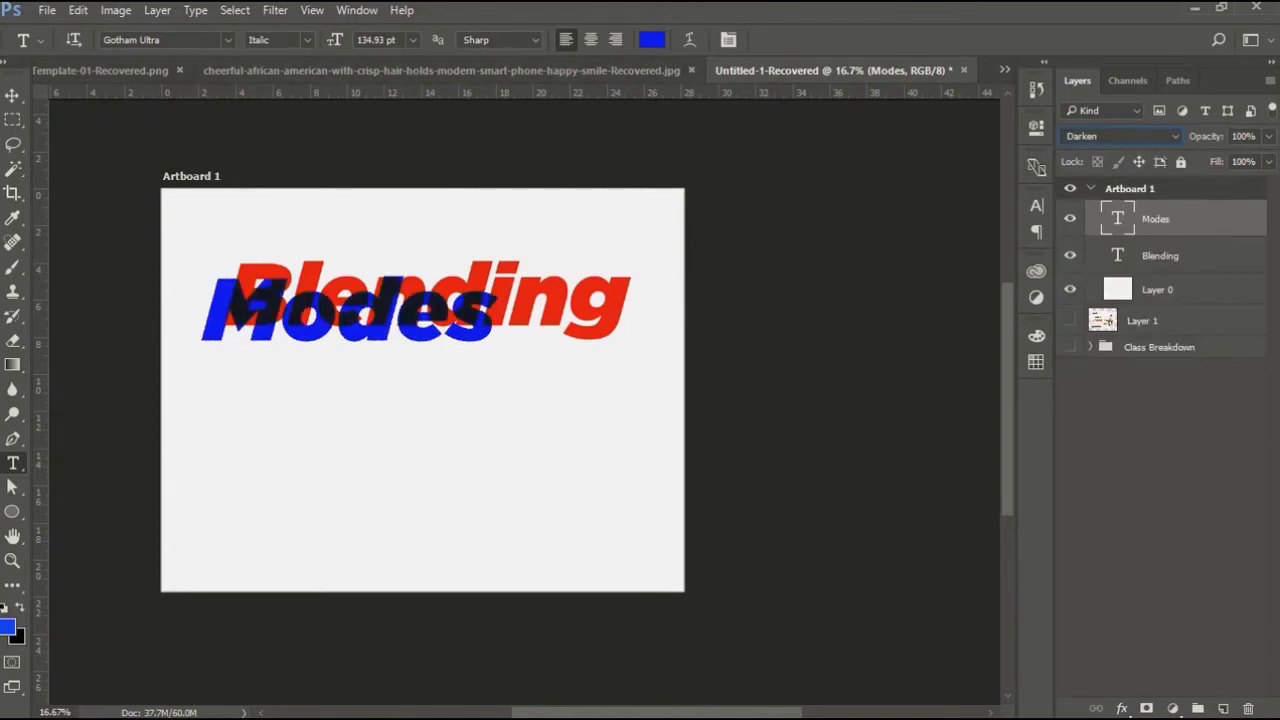
key("v")
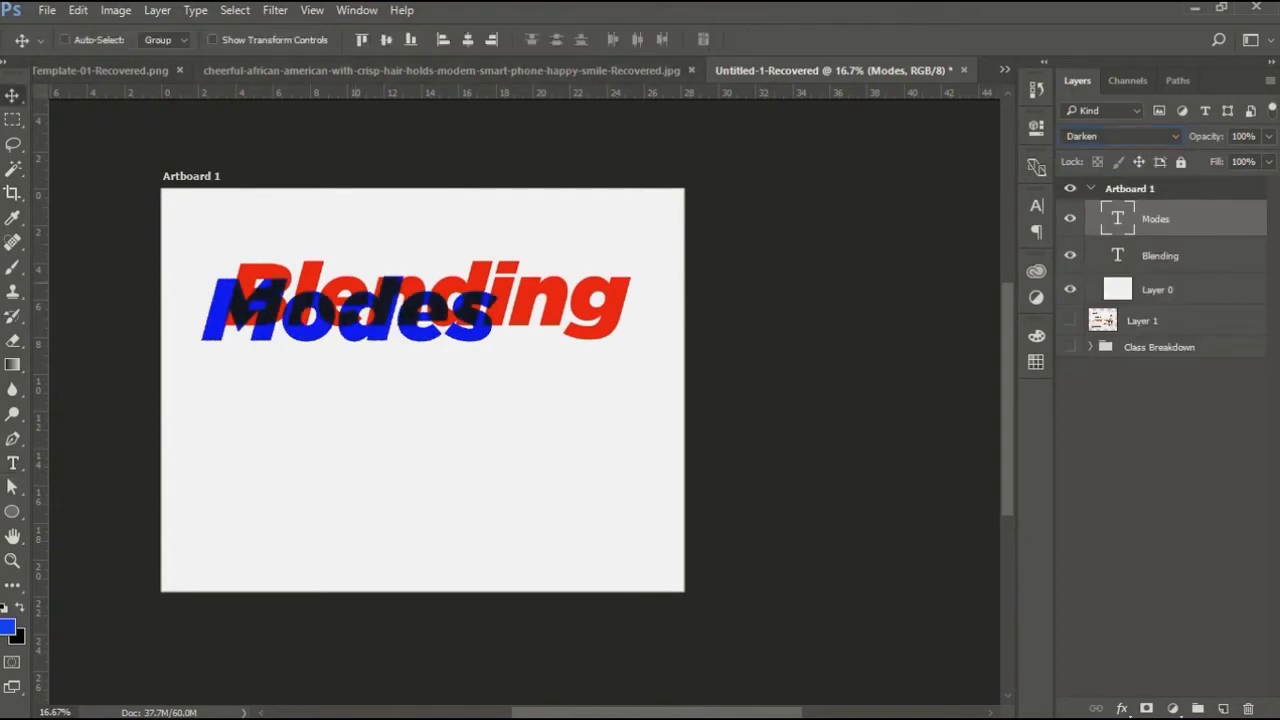
left_click_drag(350, 279, 418, 283)
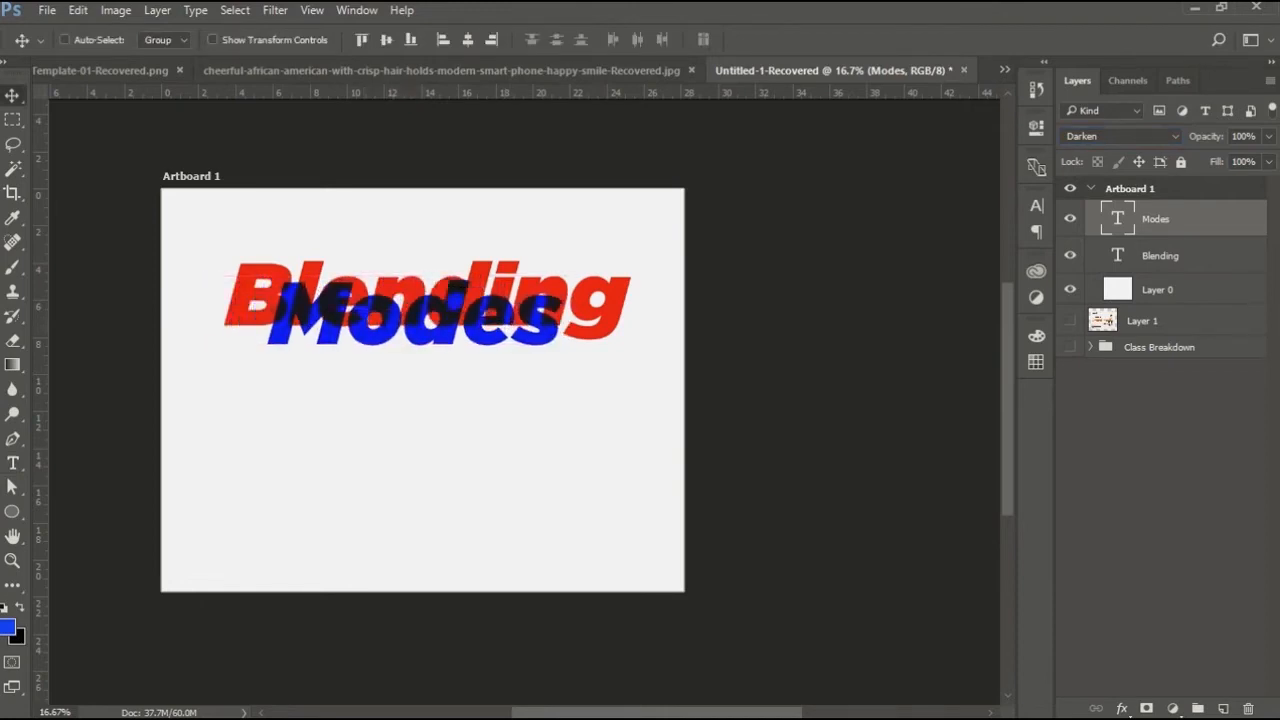
Try the Multiply and Color Burn blend modes on the Modes layer.
left_click(1120, 136)
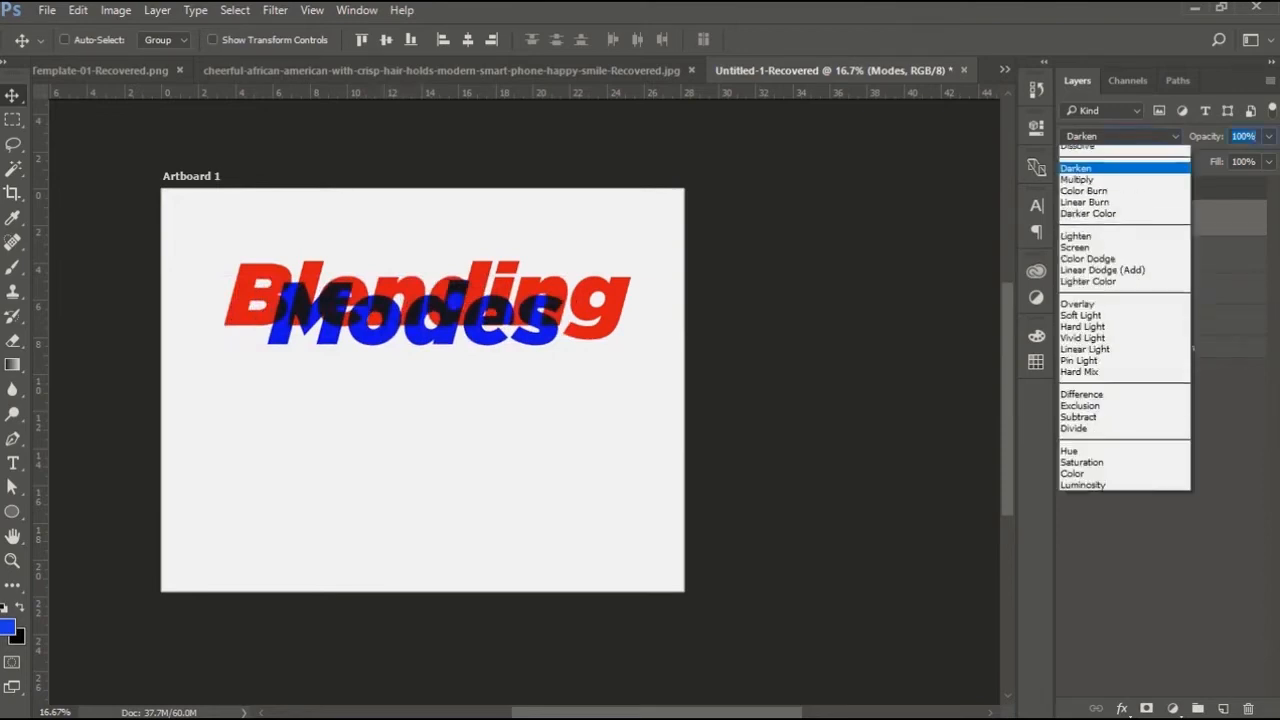
left_click(1084, 197)
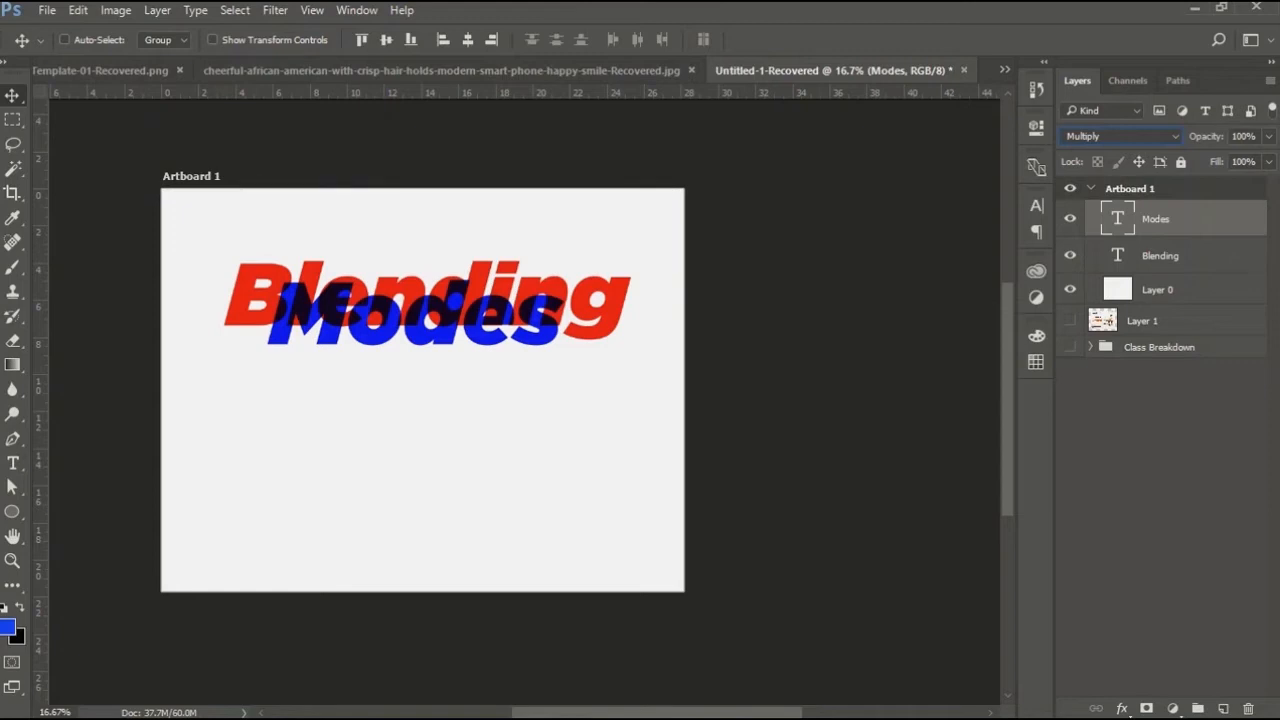
key("Down")
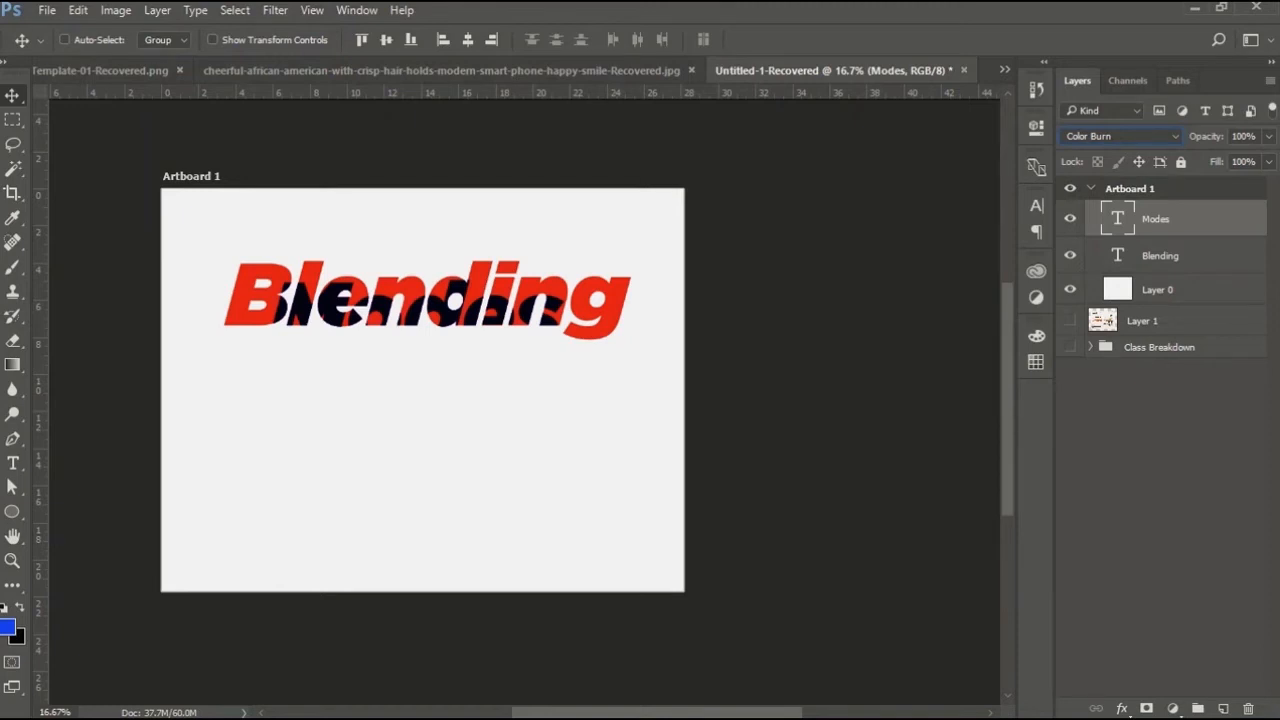
Move the Modes text up and right onto the Blending word, and set its blend mode to Linear Burn.
left_click_drag(440, 305, 473, 222)
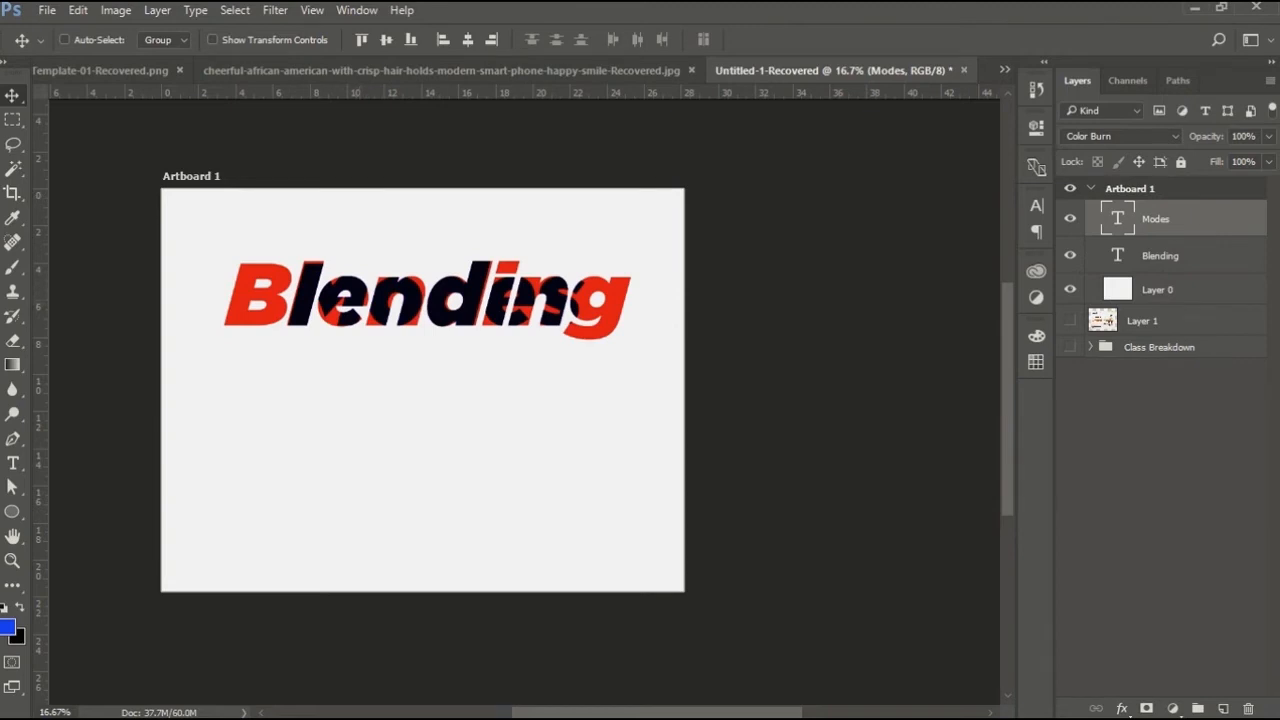
left_click(1122, 136)
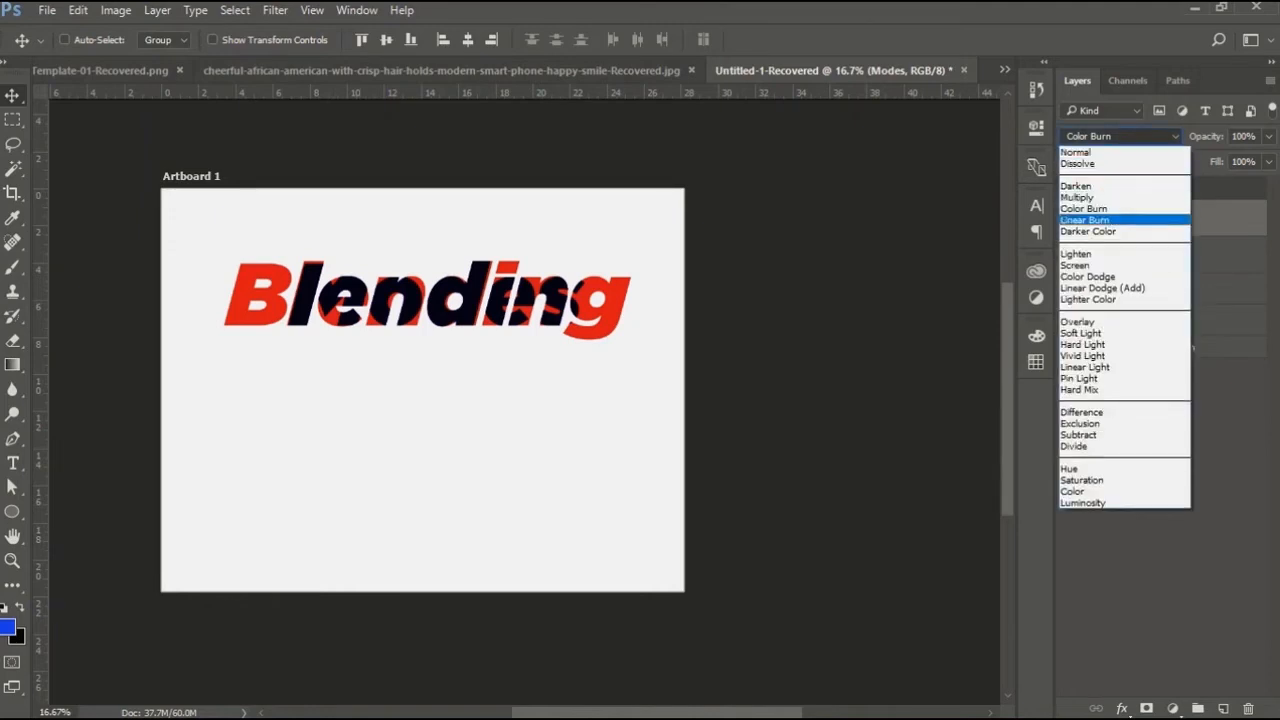
left_click(1085, 220)
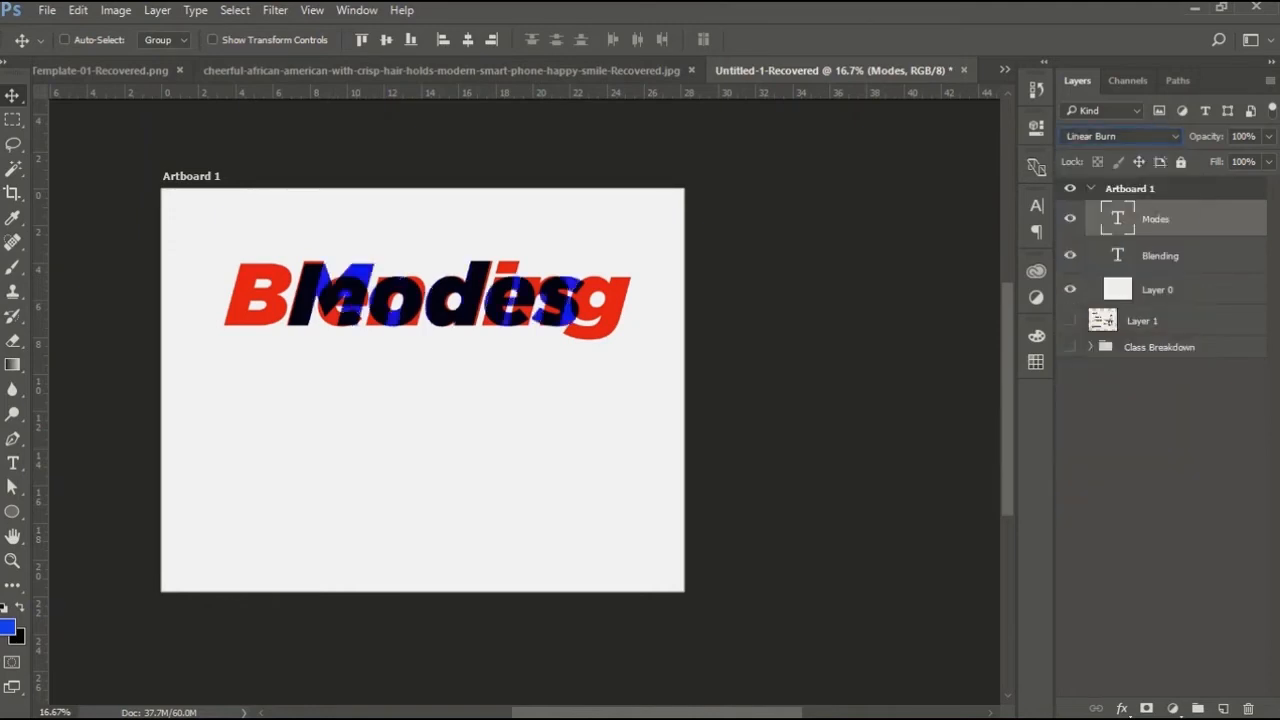
Try the Darker Color, Lighten, Screen, Color Dodge, Linear Dodge (Add) and Lighter Color blend modes on the Modes layer.
left_click(1122, 136)
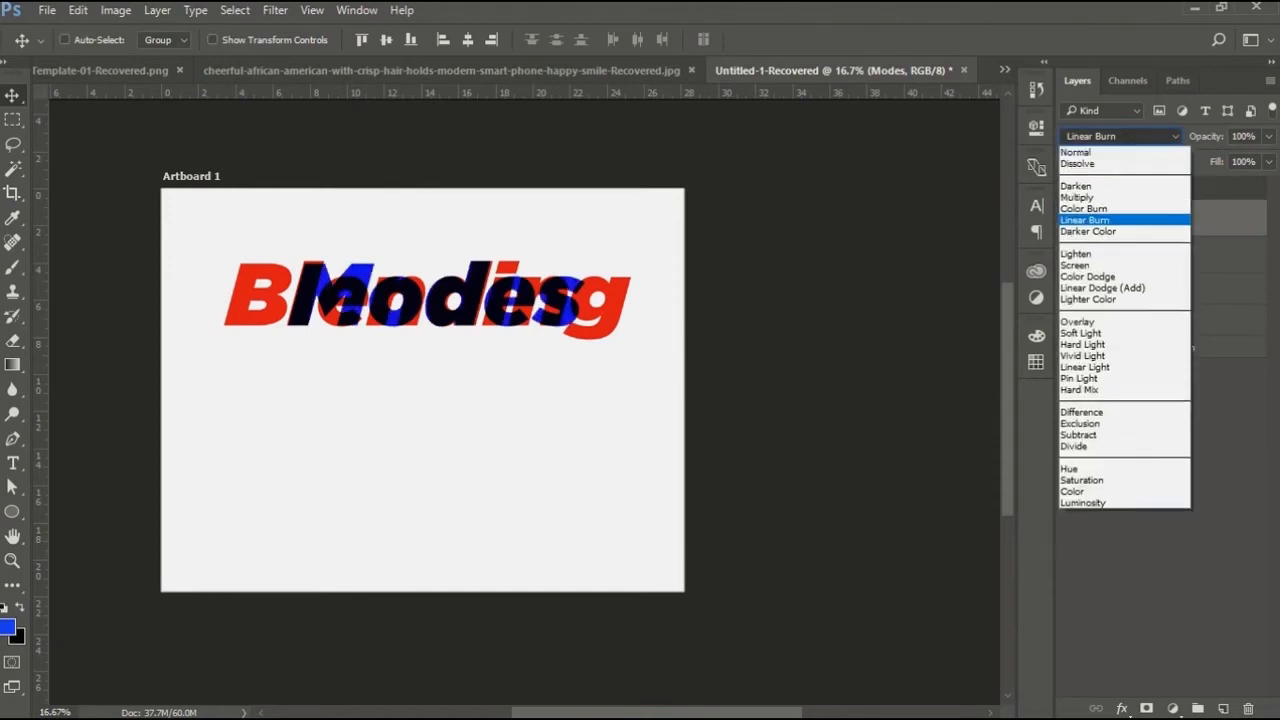
left_click(1122, 136)
key("Down")
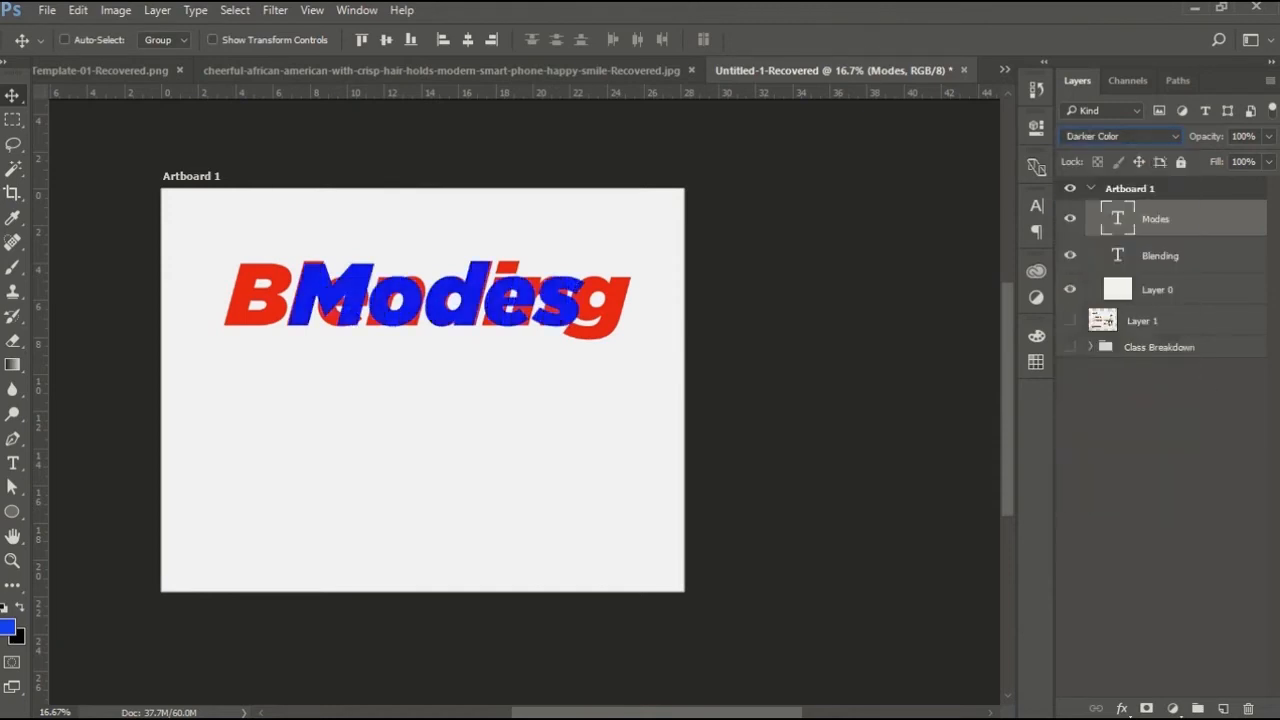
key("Down")
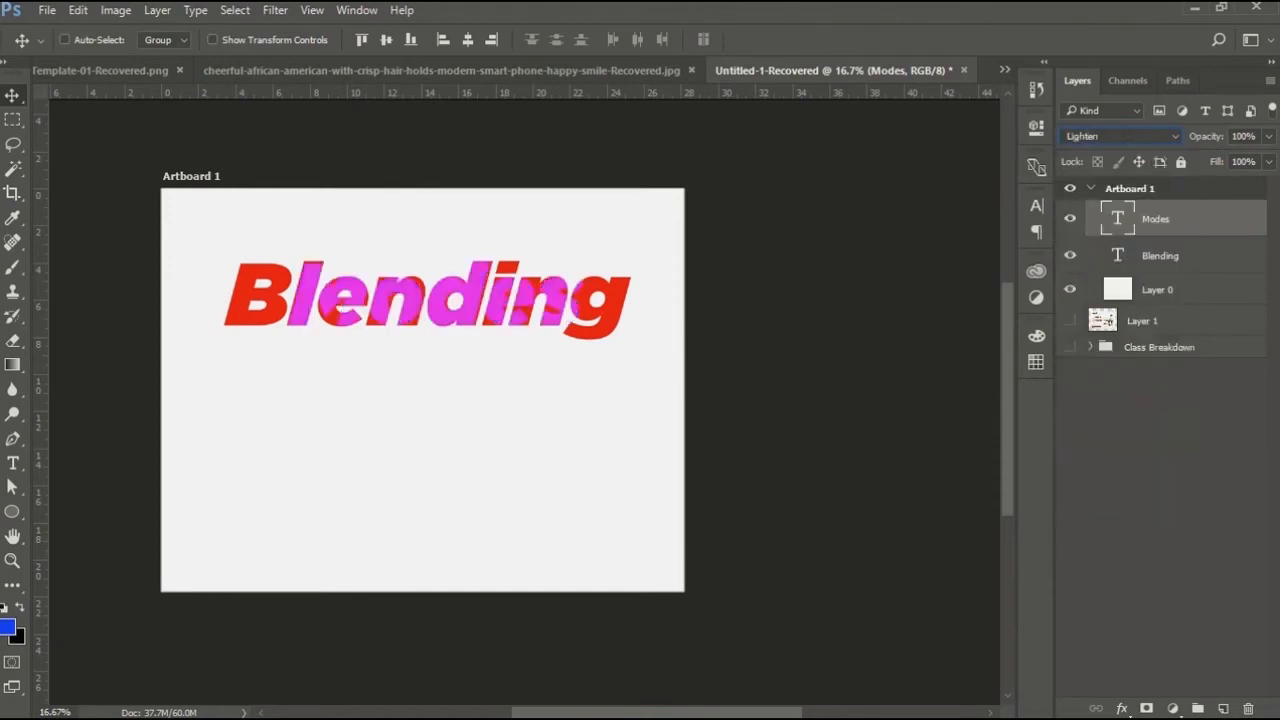
key("Down")
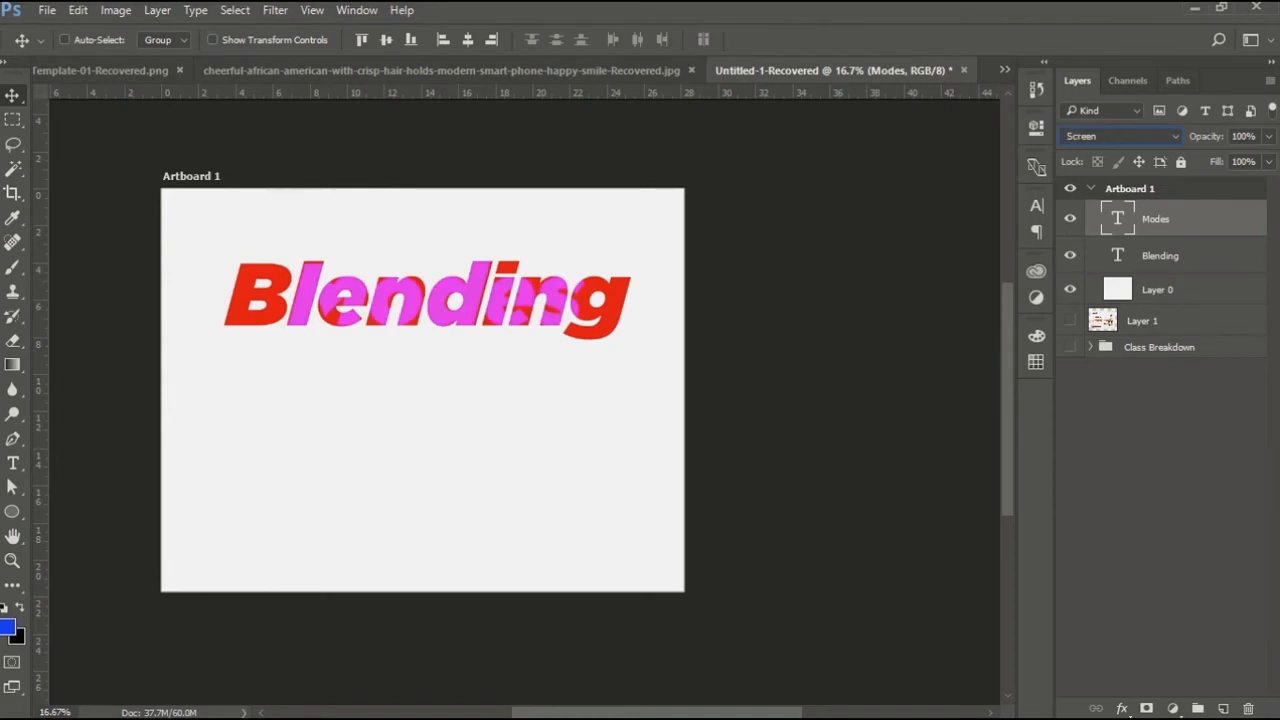
key("Down")
key("Down")
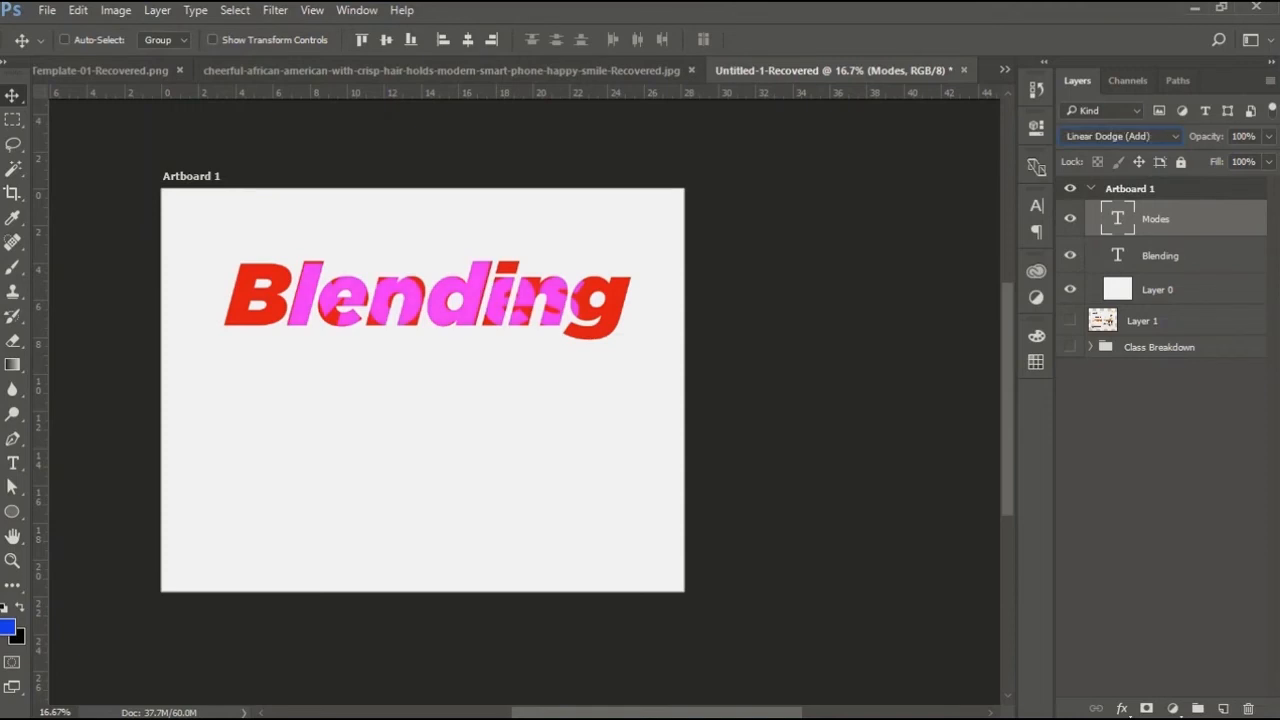
key("Down")
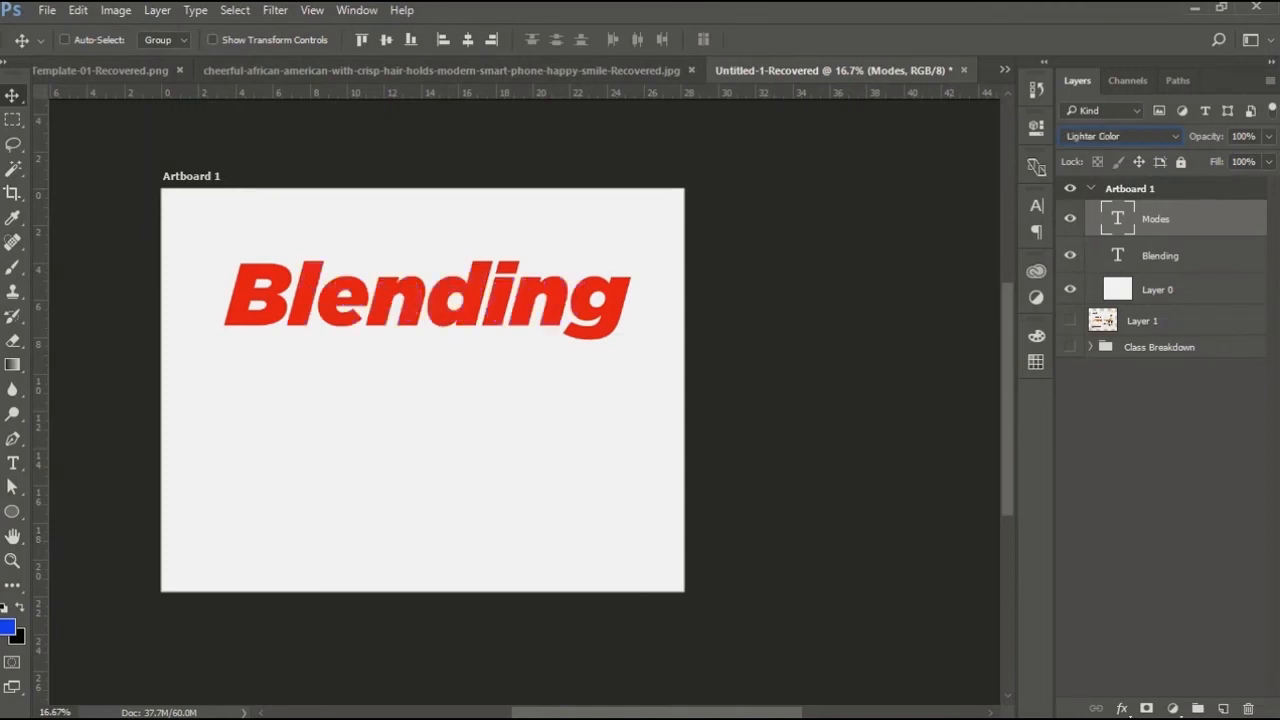
Switch the Modes layer's blend mode through Overlay and Soft Light to Hard Light.
key("Down")
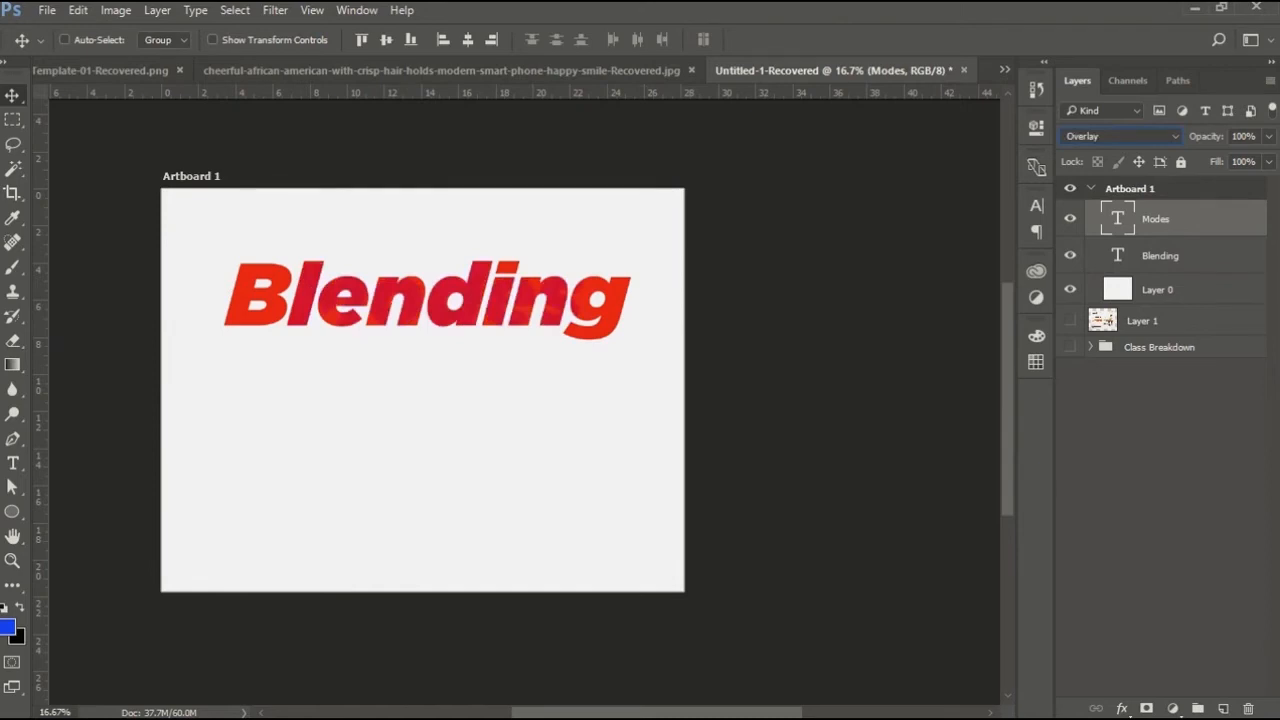
key("Down")
key("Down")
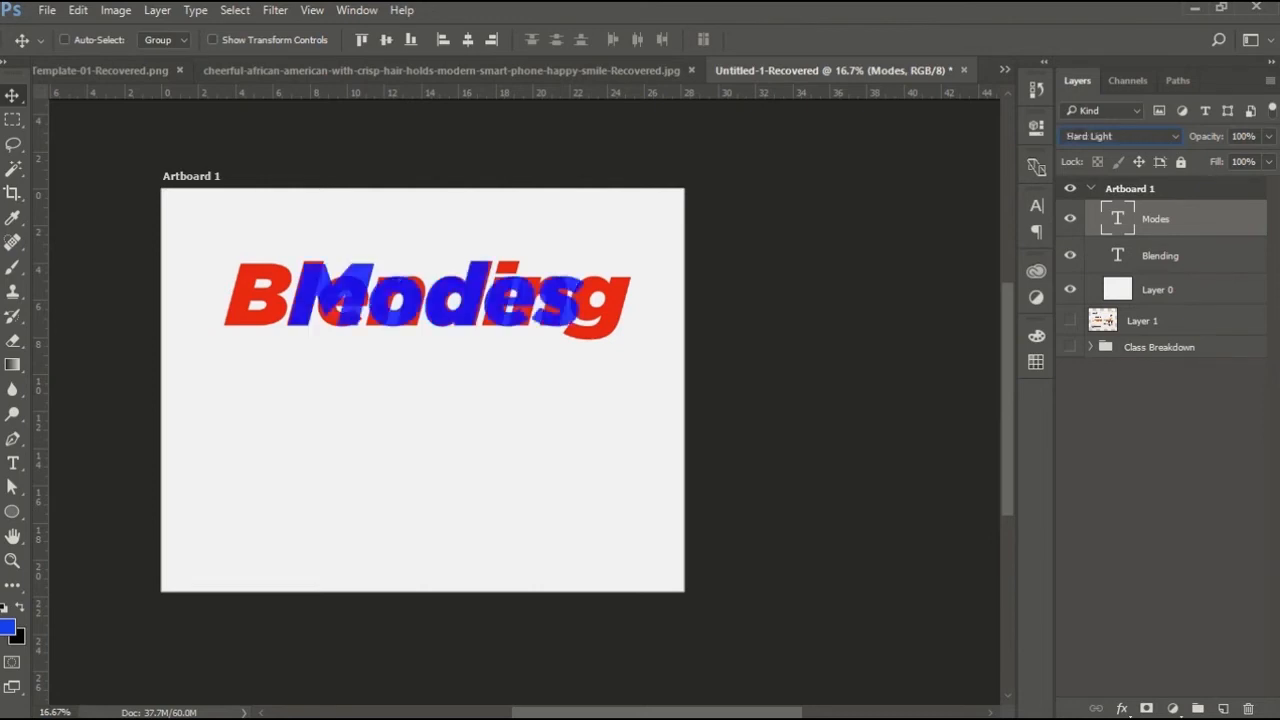
Switch the Modes layer's blend mode through Vivid Light and Linear Light to Hard Mix.
key("Down")
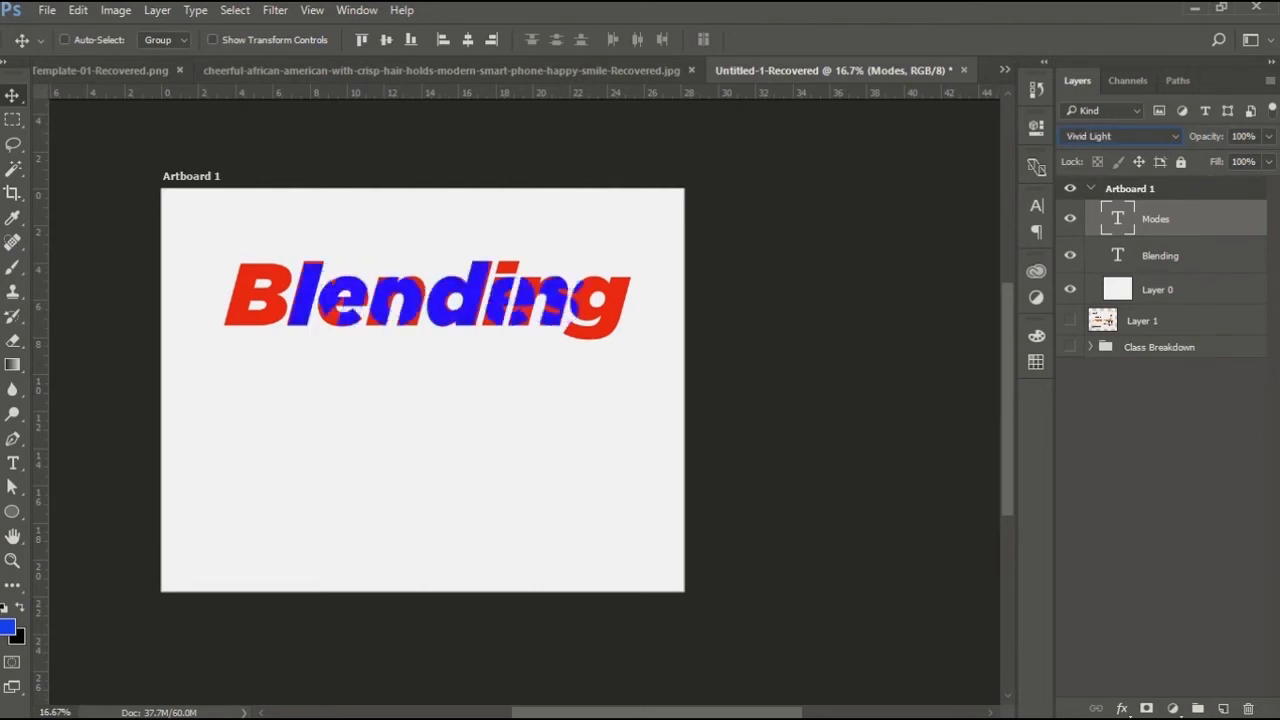
key("Down")
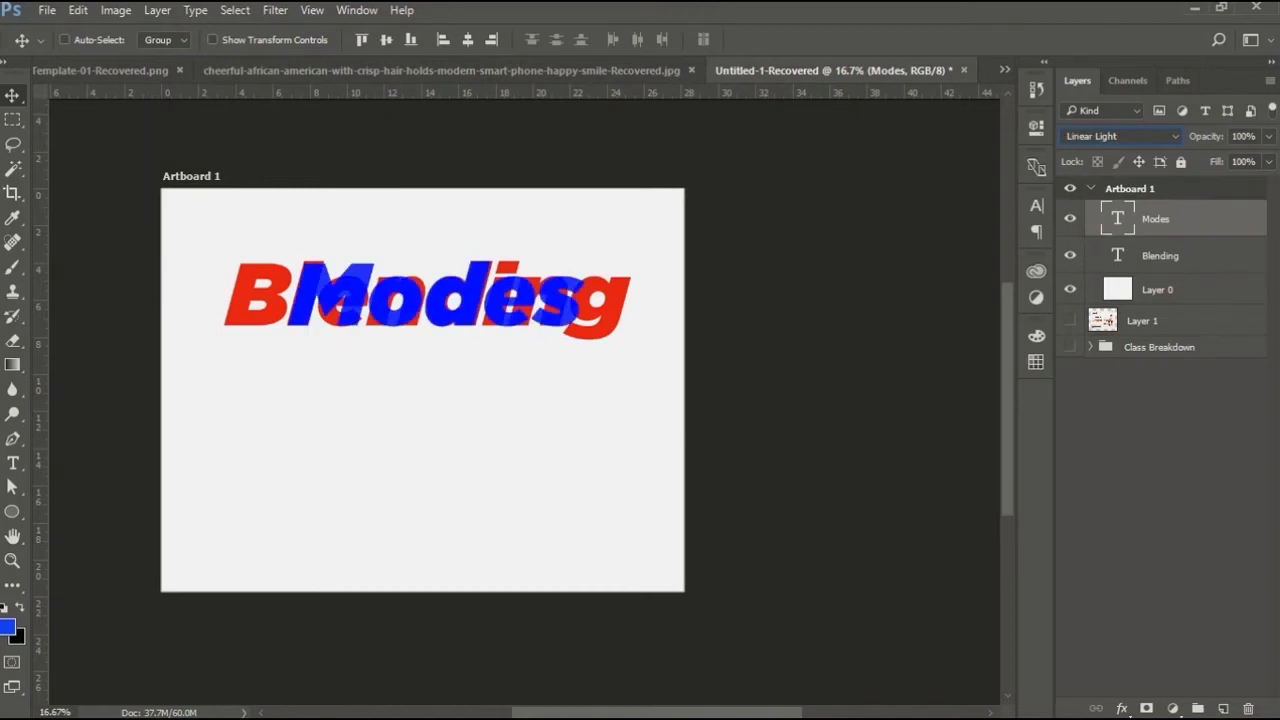
key("Down")
key("Down")
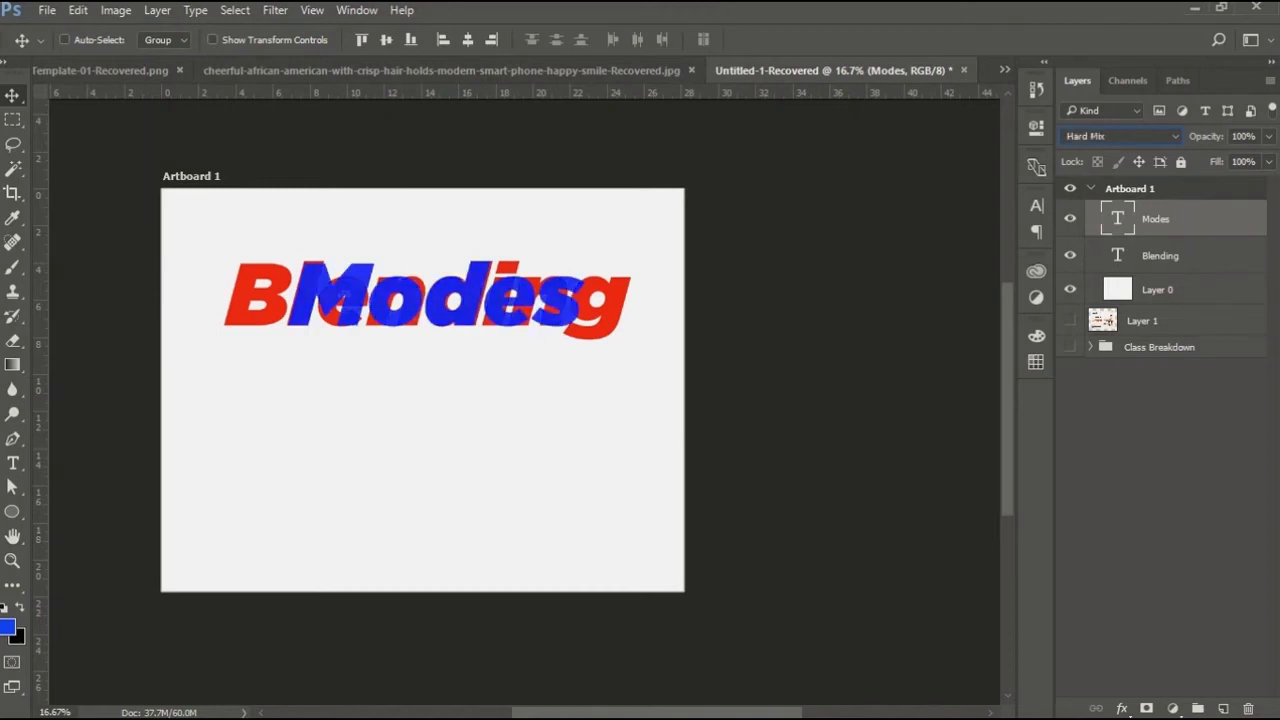
Try the Difference, Exclusion and Subtract blend modes on the Modes layer.
key("Down")
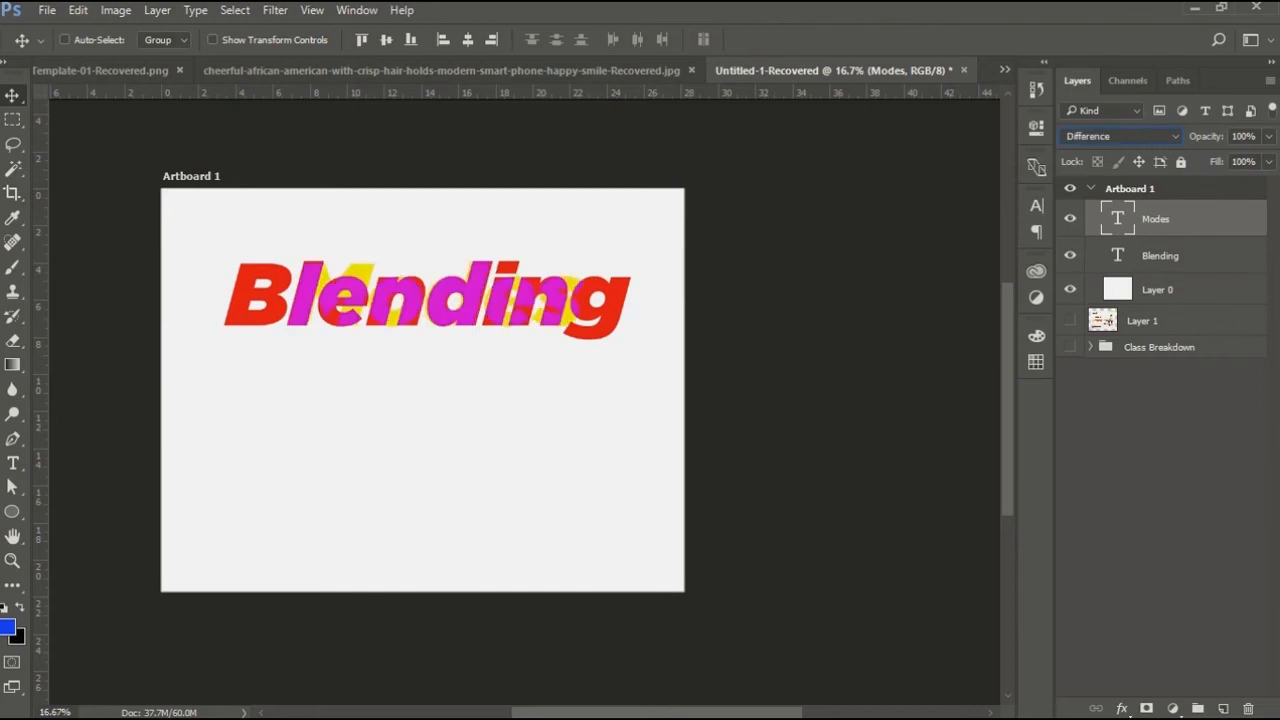
key("Down")
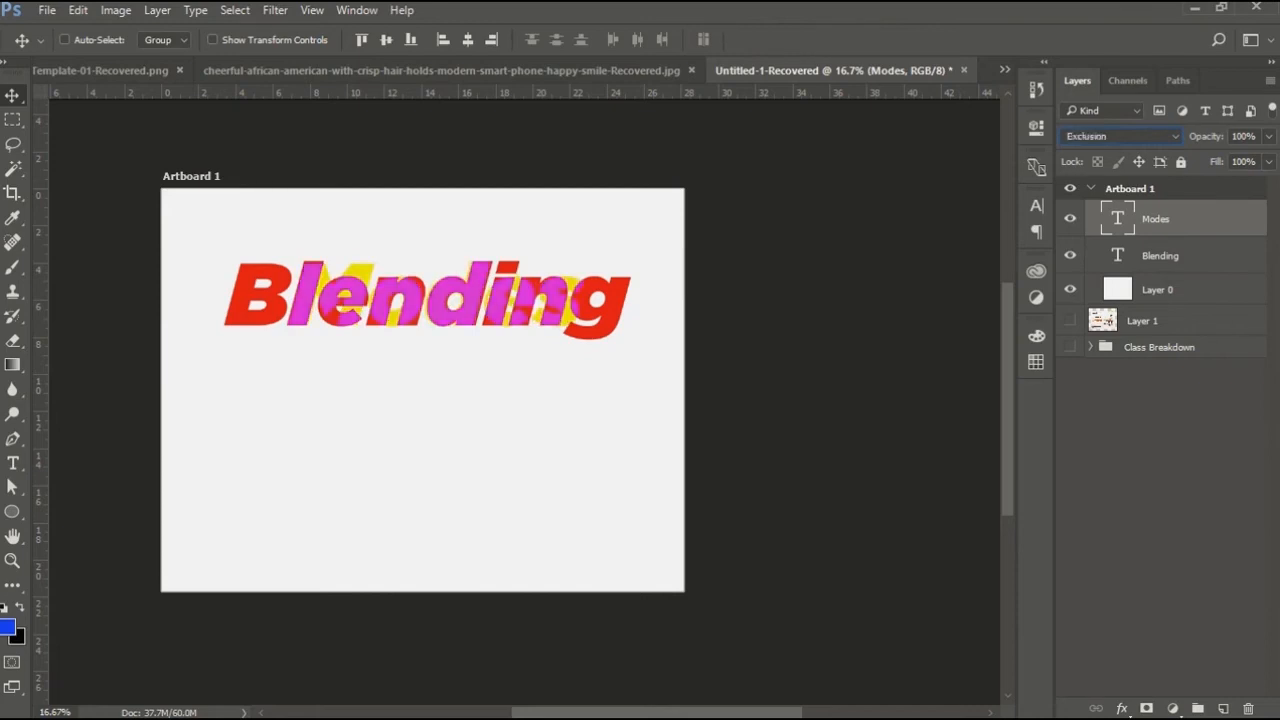
key("Down")
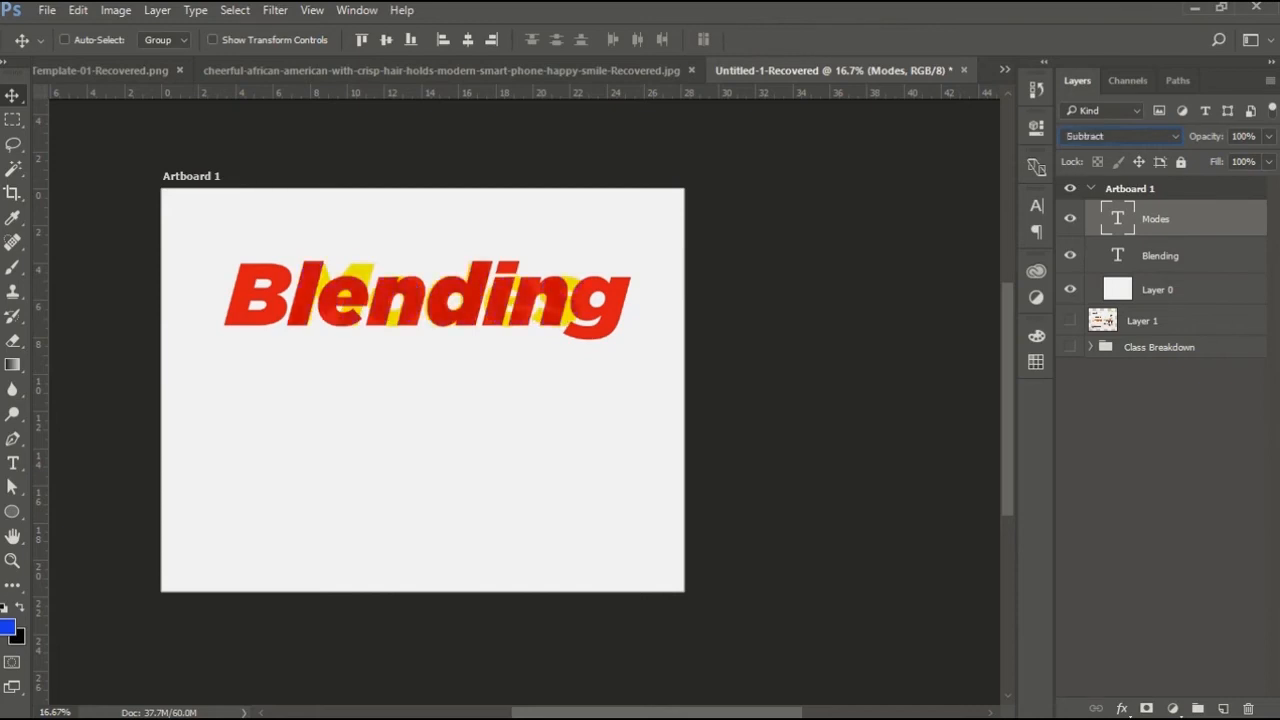
Switch the Modes layer's blend mode through Hue and Saturation to Luminosity.
key("Down")
key("Down")
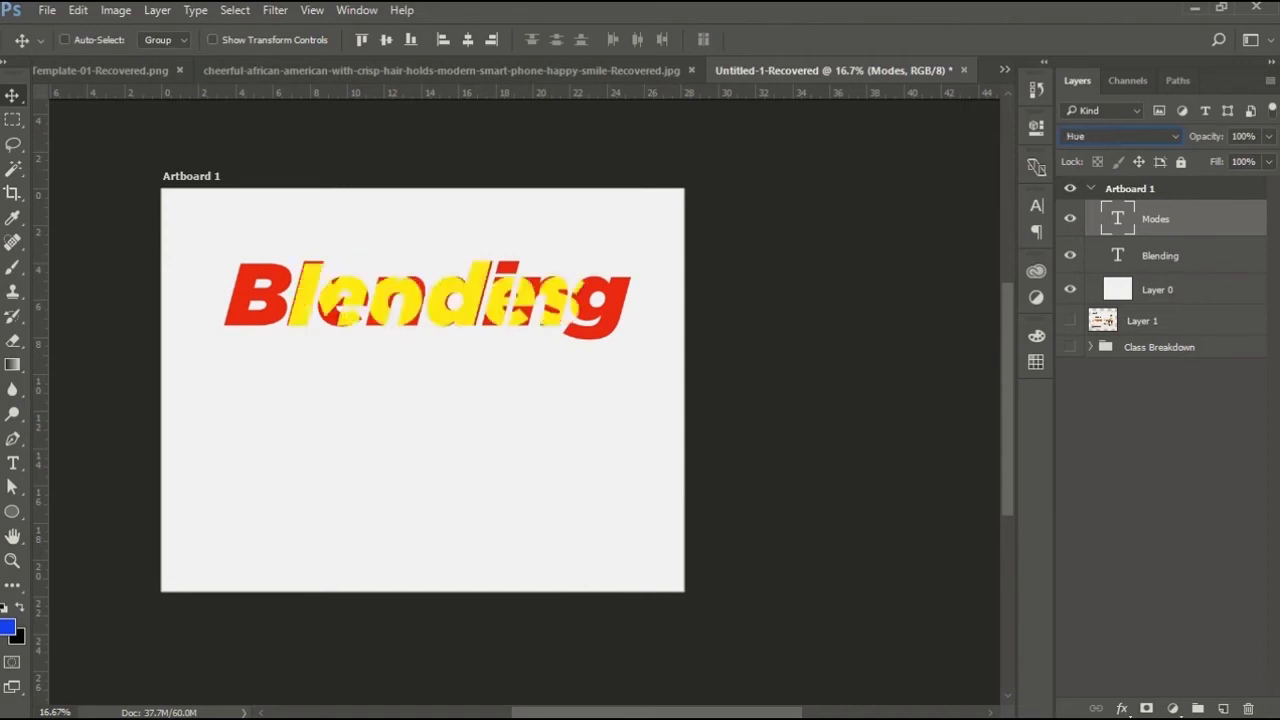
key("Down")
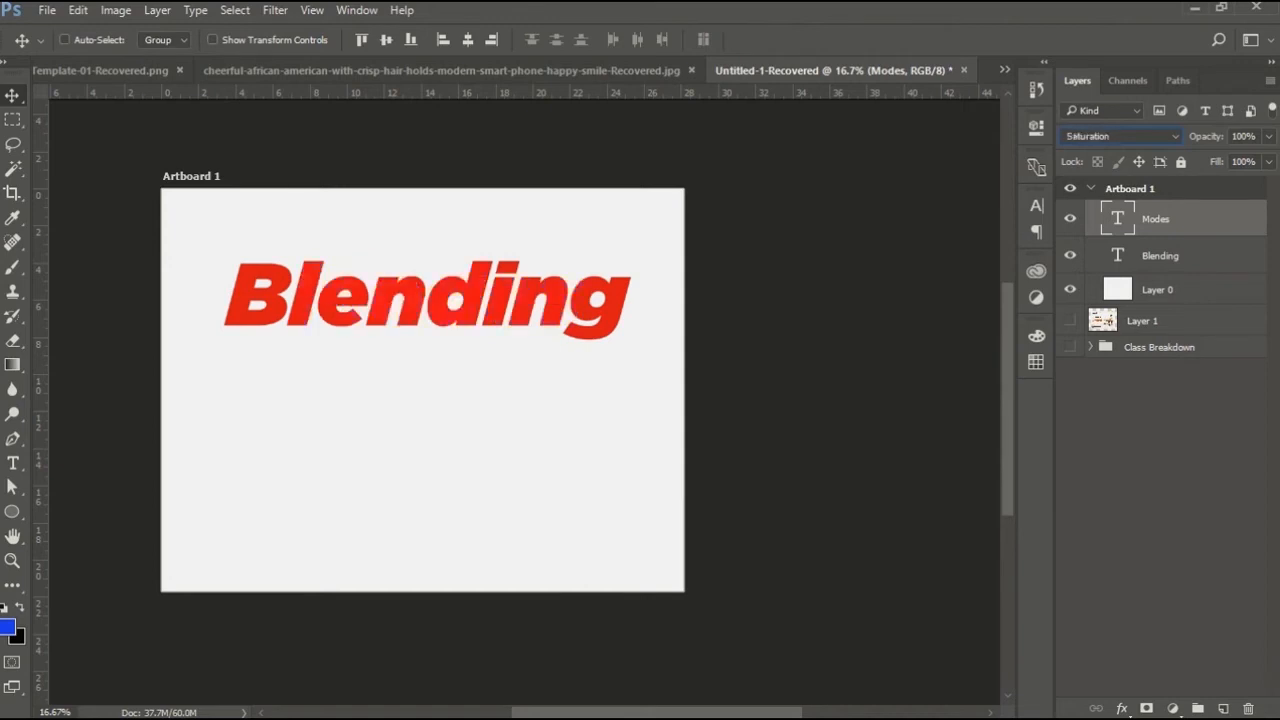
key("Down")
key("Down")
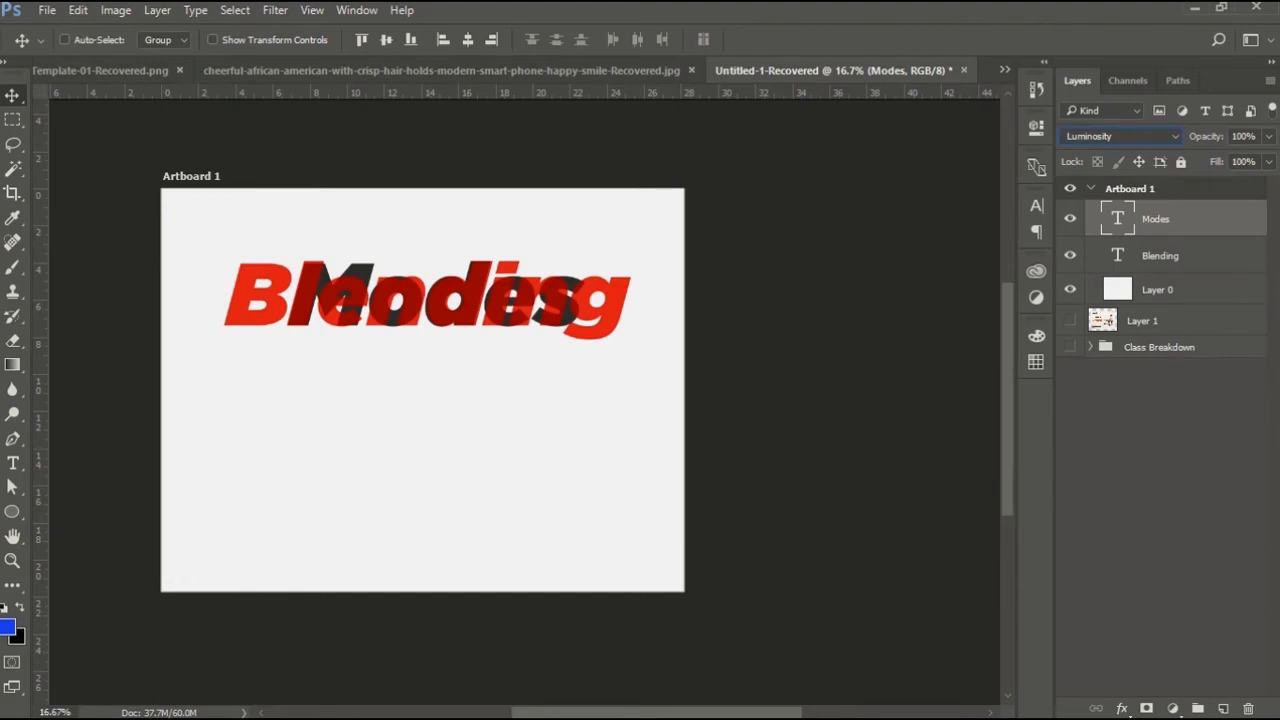
Hide the Blending and Modes text layers on Artboard 1.
left_click(1070, 255)
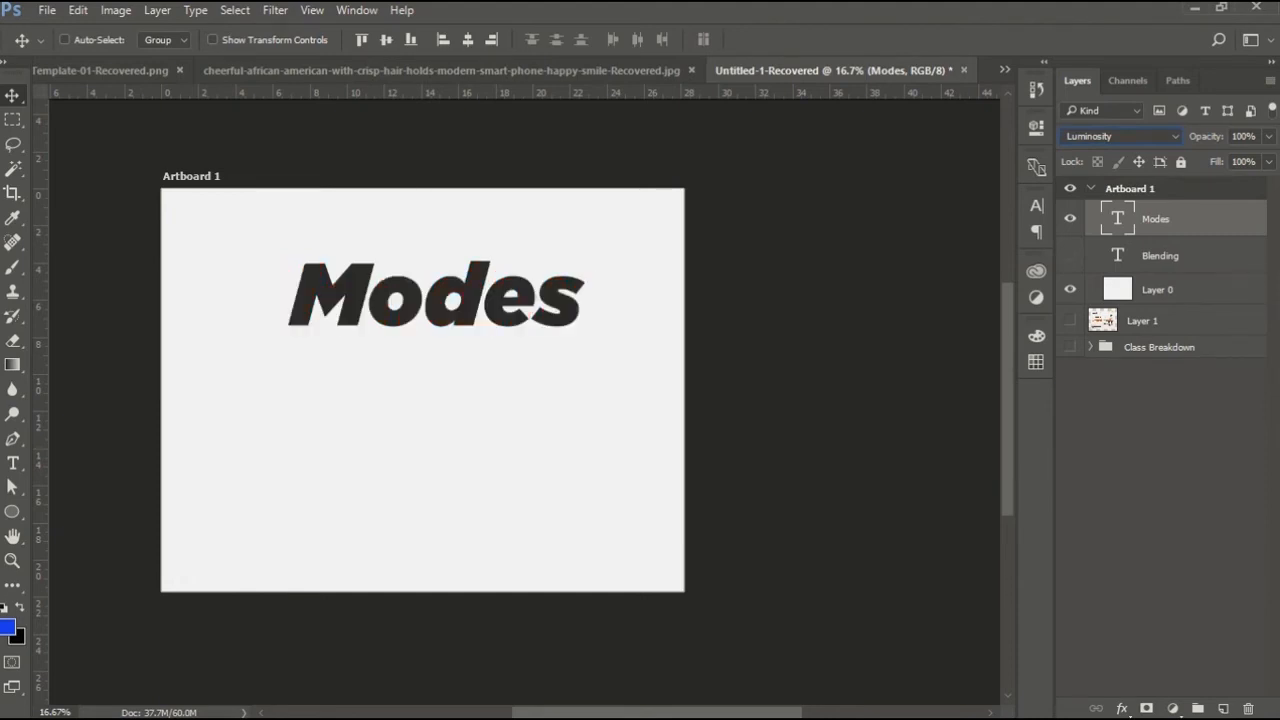
left_click(1070, 218)
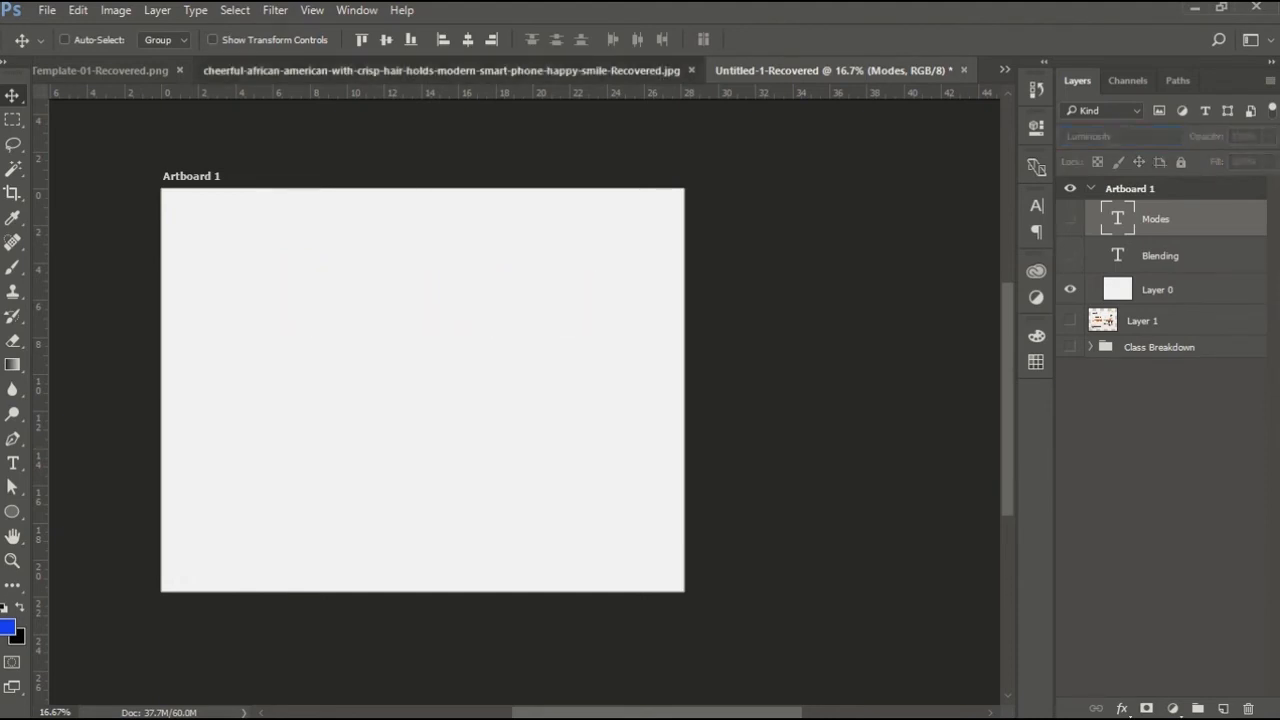
In the cheerful-african-american smartphone photo document, delete Layer 1 and duplicate Layer 0 into Artboard 1 of Untitled-1-Recovered.
left_click(412, 71)
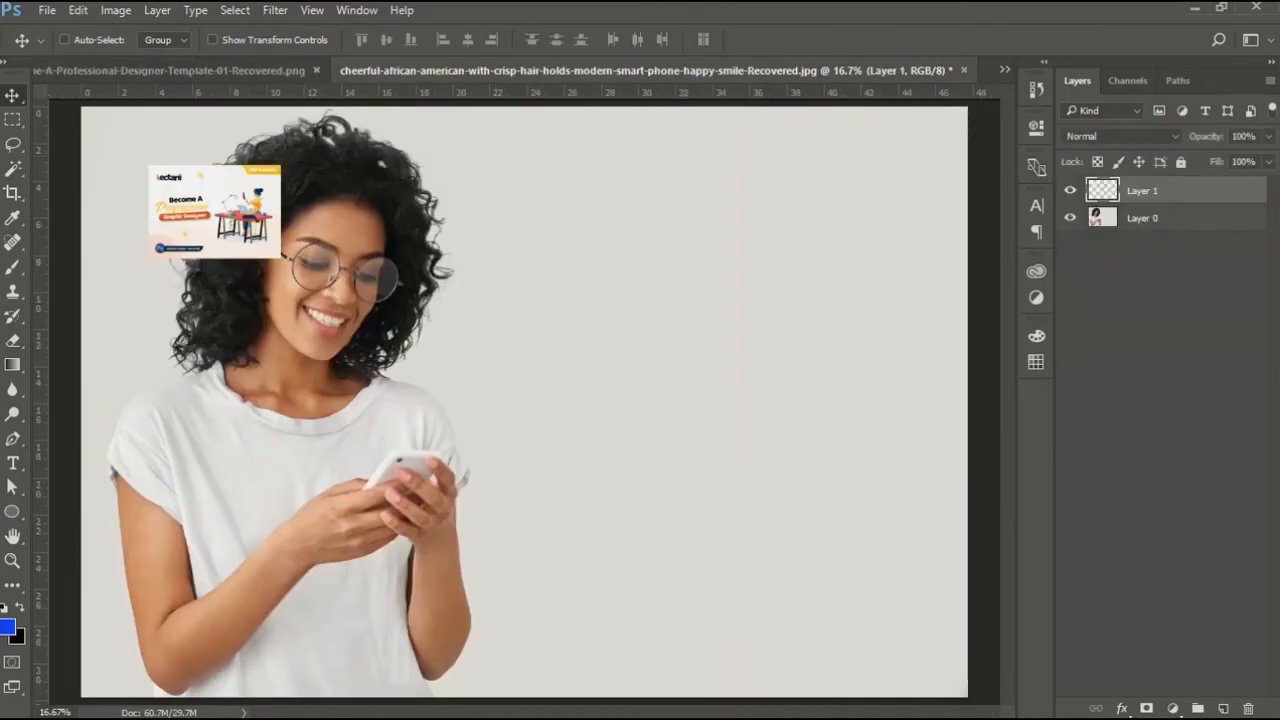
key("Delete")
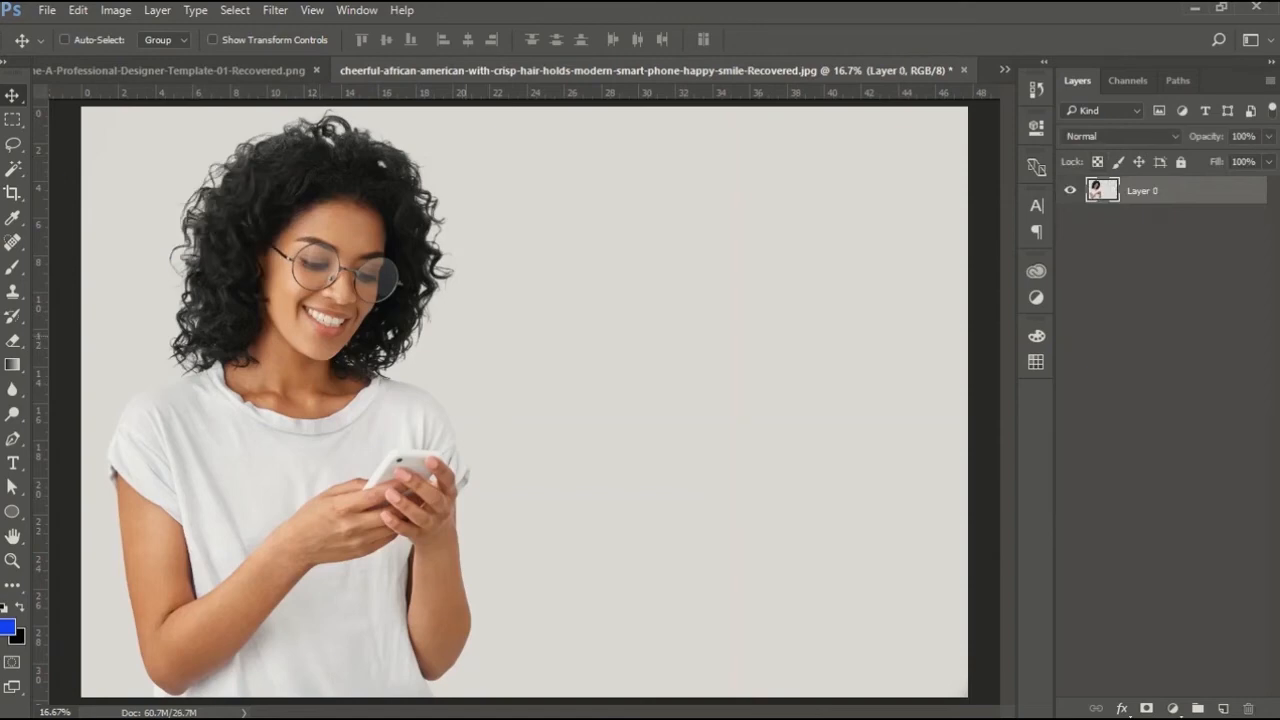
right_click(1197, 191)
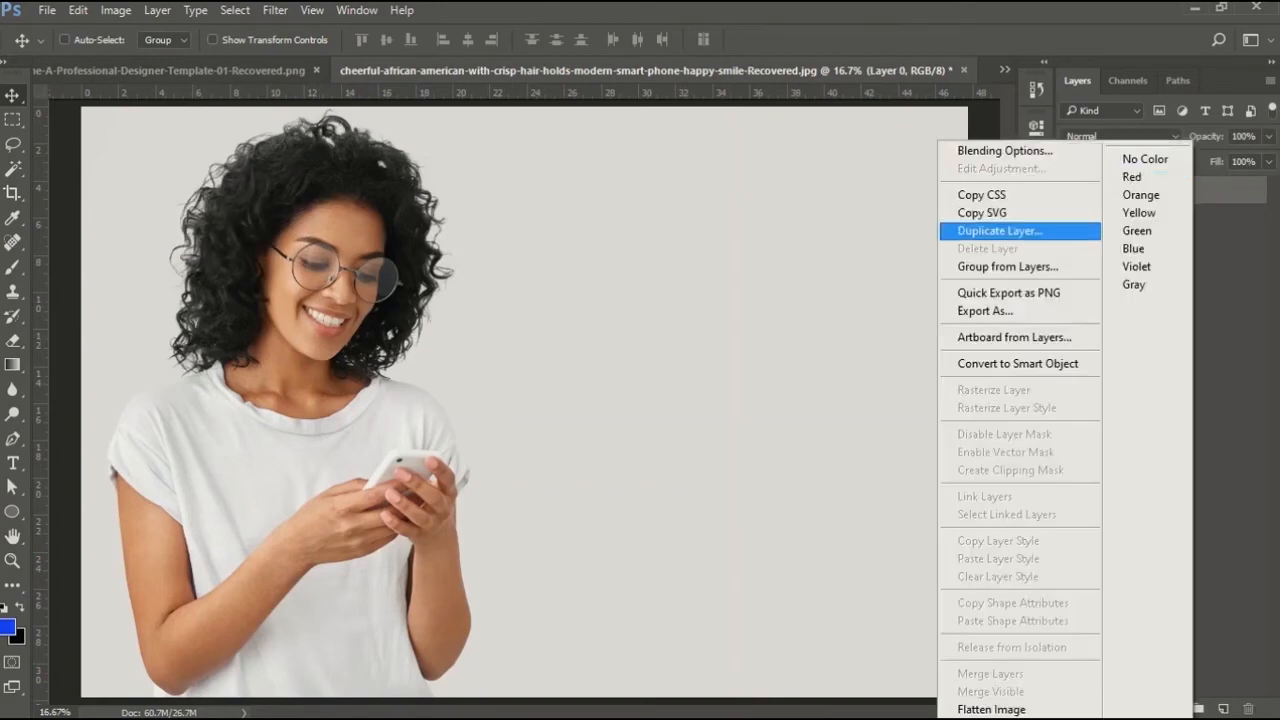
left_click(1030, 231)
left_click(636, 271)
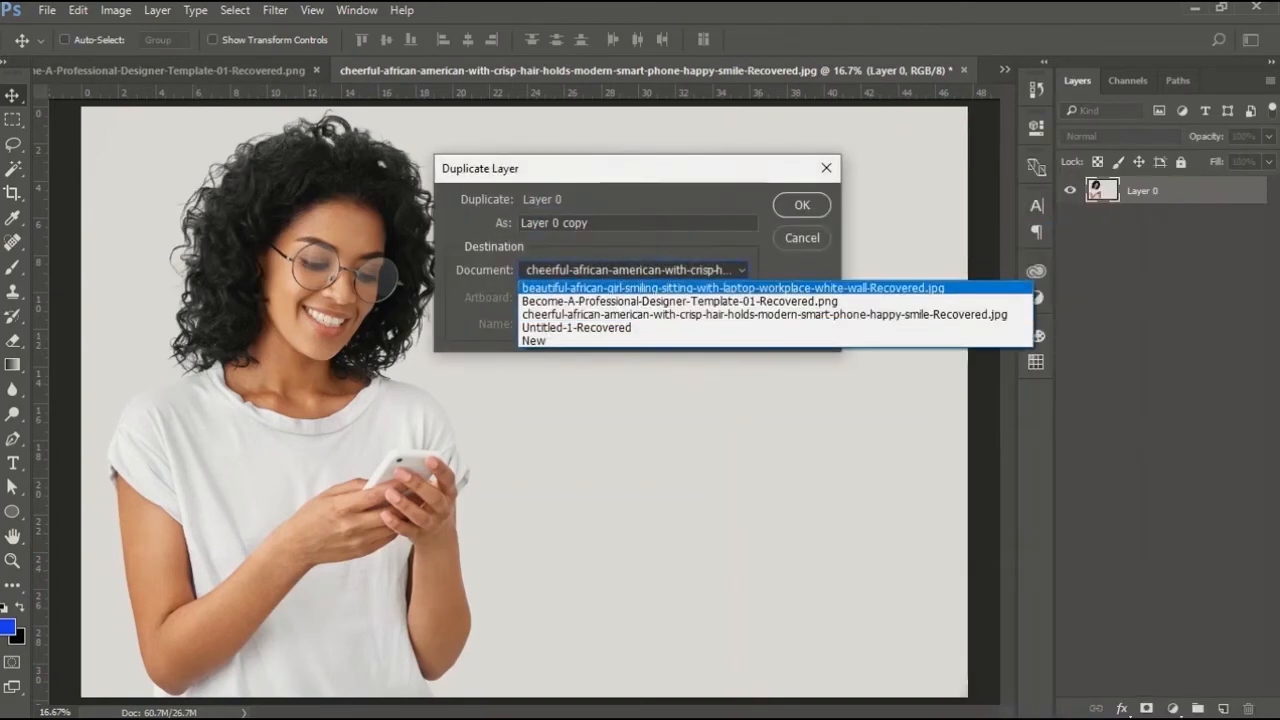
left_click(610, 328)
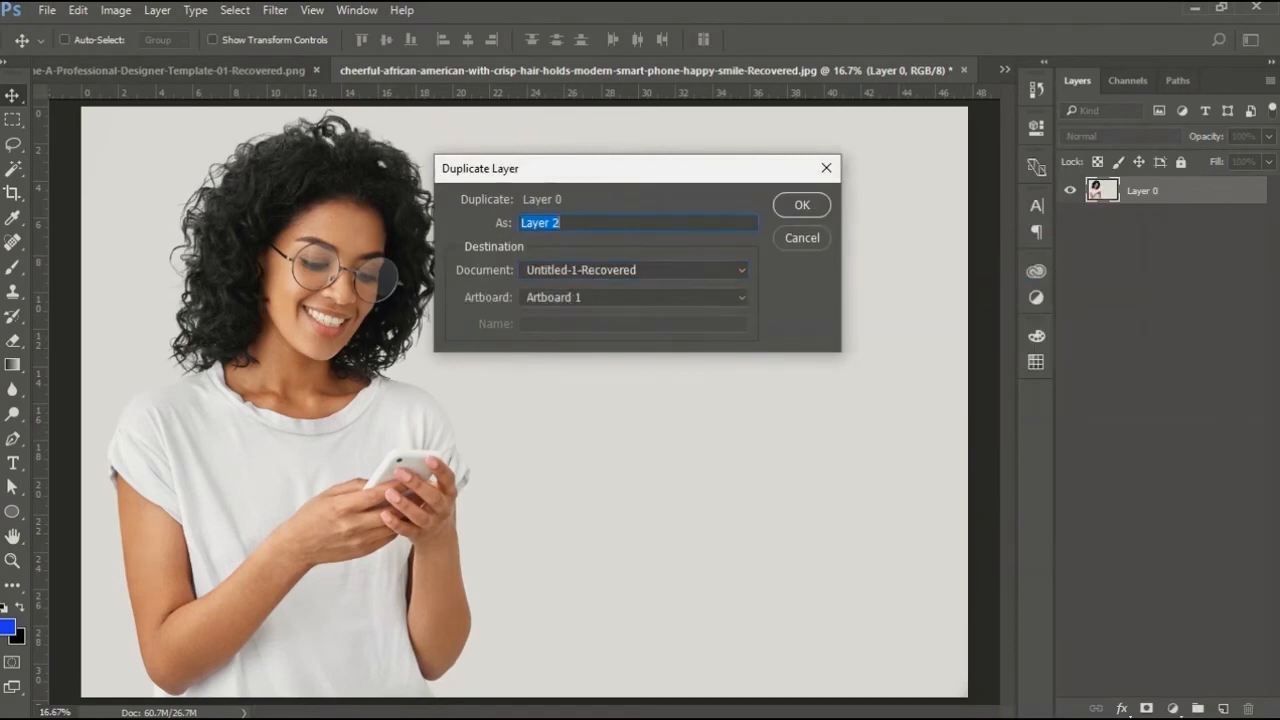
left_click(802, 205)
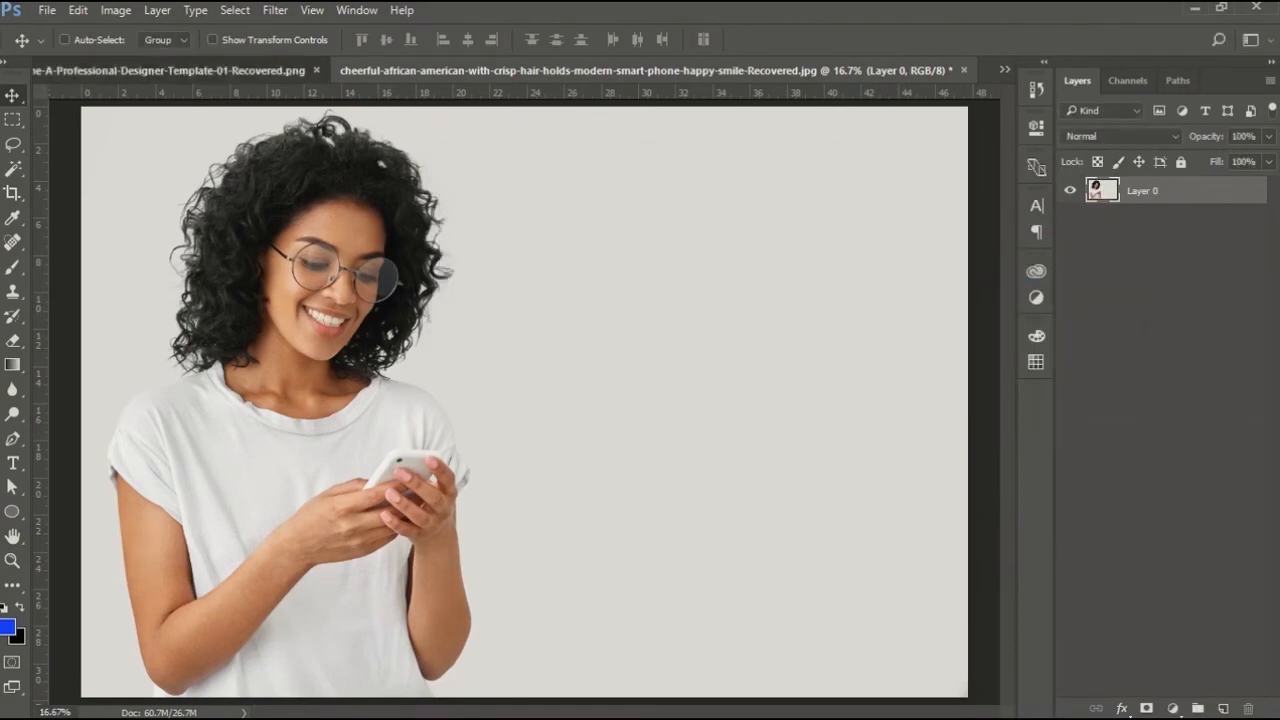
In the beautiful-african-girl laptop photo document, unlock the Background layer and duplicate it into Artboard 1 of Untitled-1-Recovered.
left_click(180, 71)
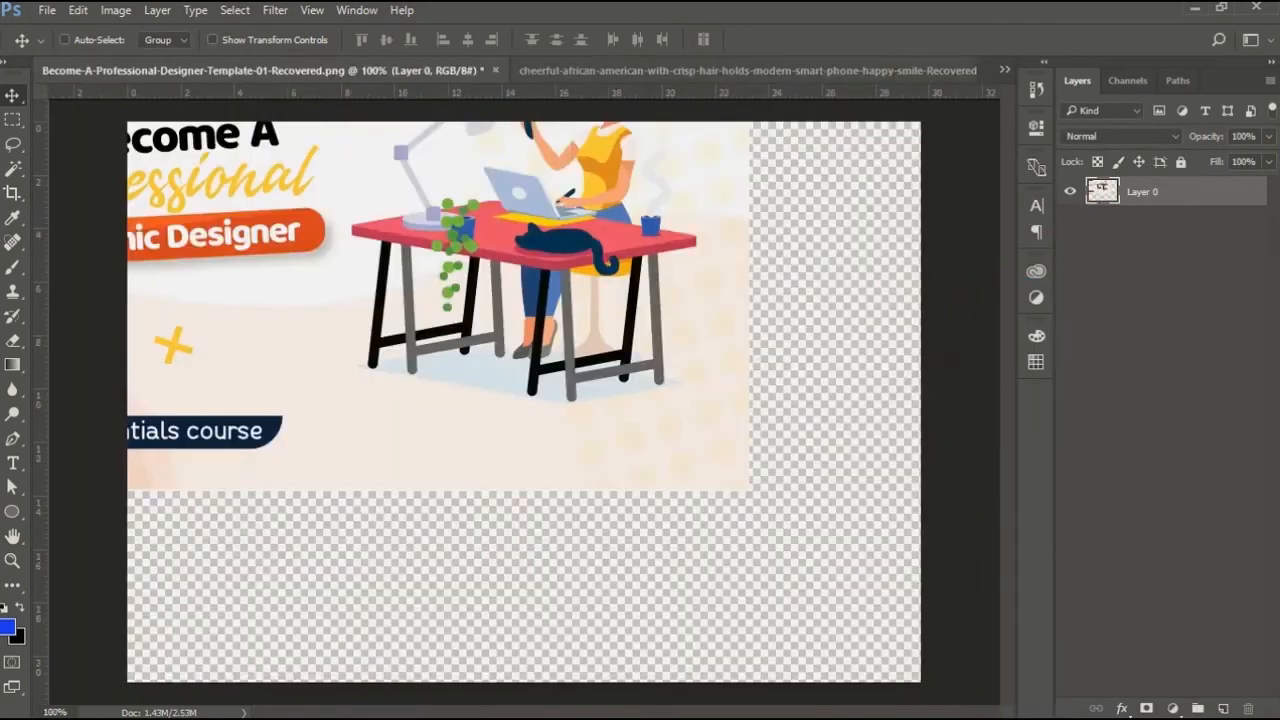
left_click(1005, 70)
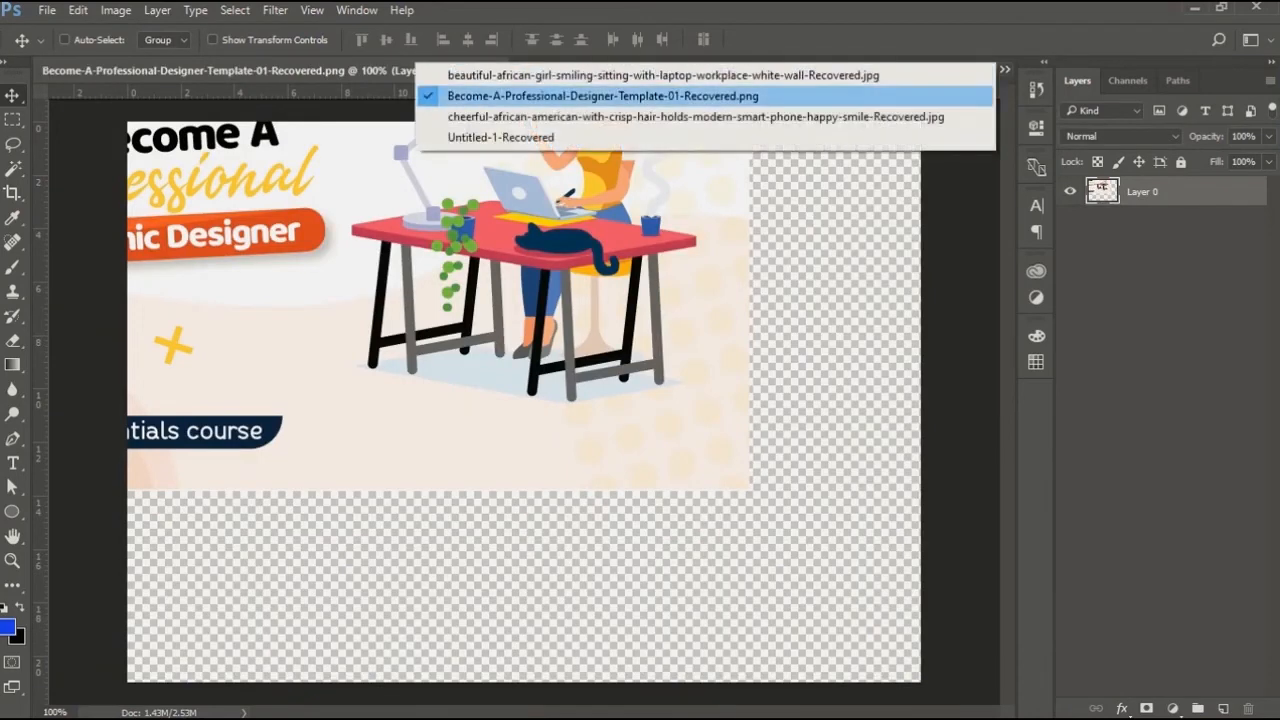
left_click(700, 77)
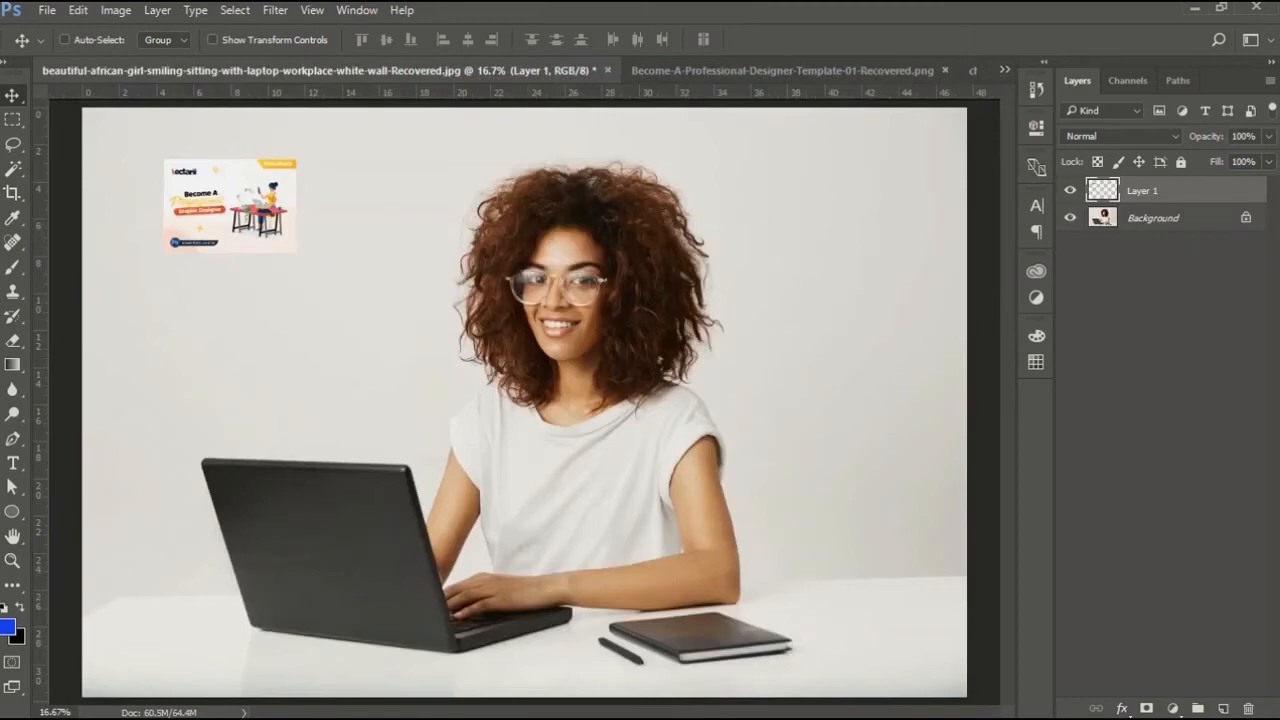
left_click(1246, 217)
right_click(1142, 217)
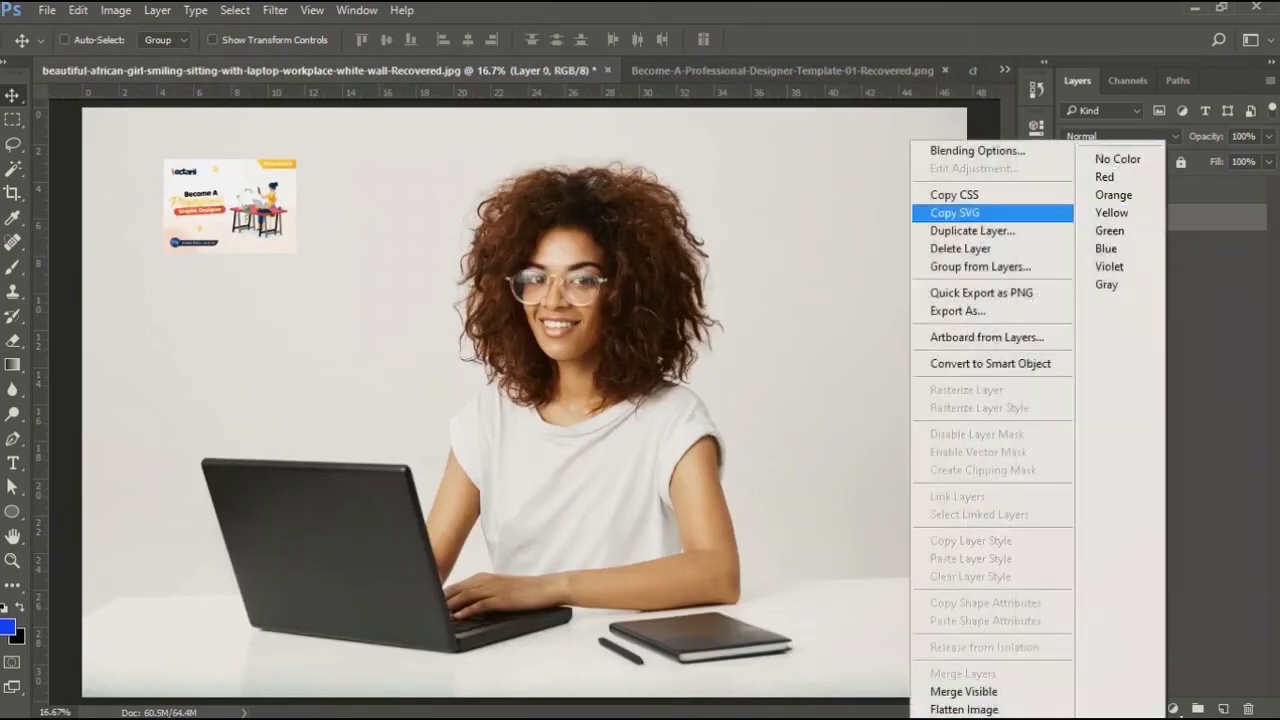
left_click(972, 229)
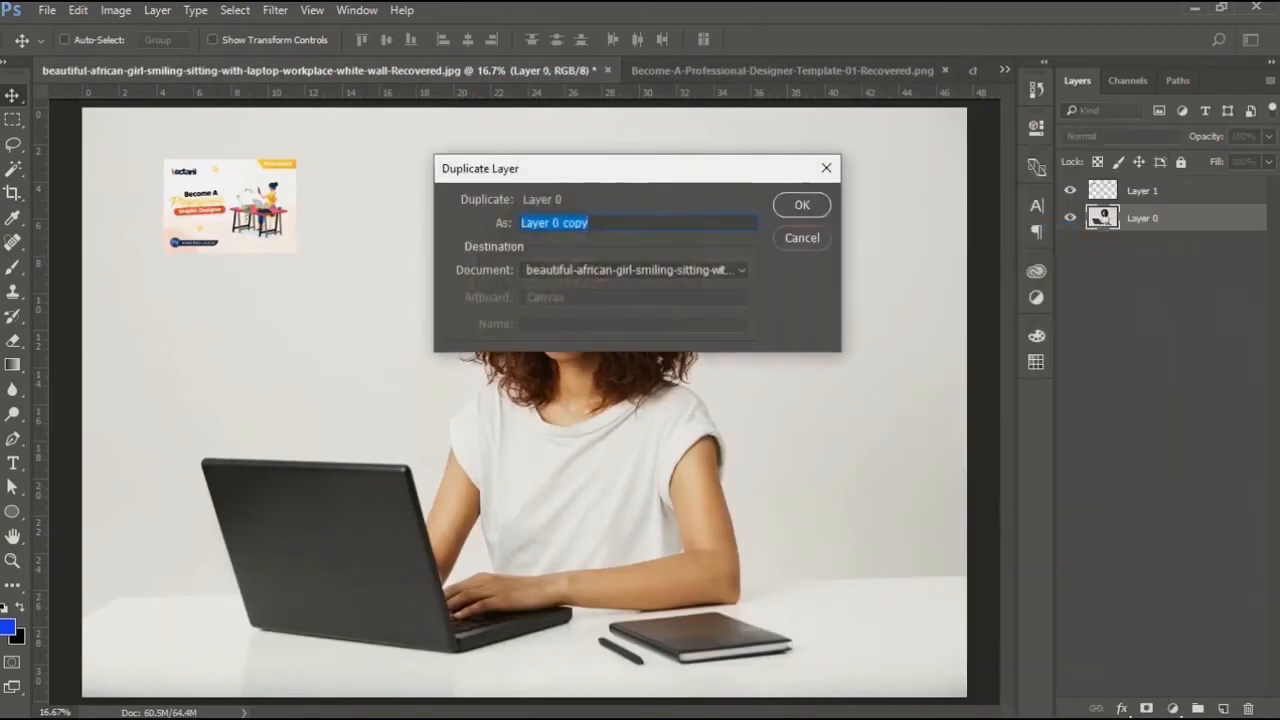
left_click(636, 269)
left_click(580, 326)
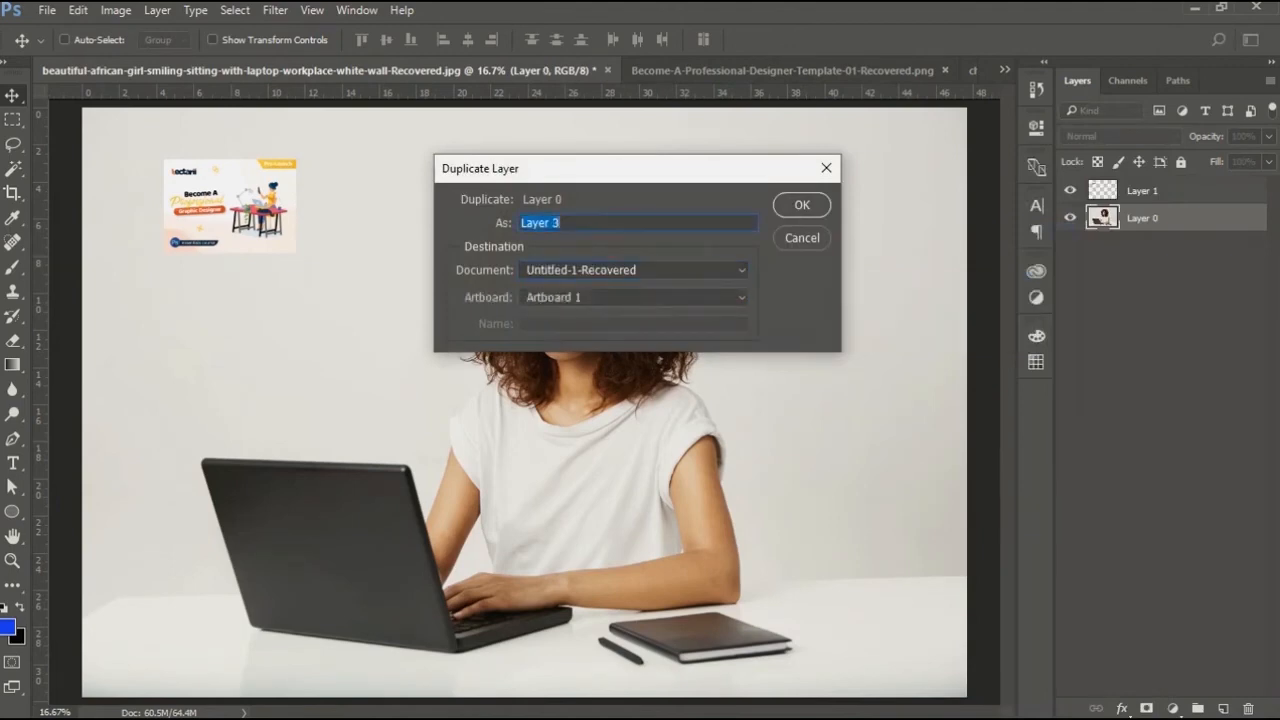
left_click(802, 204)
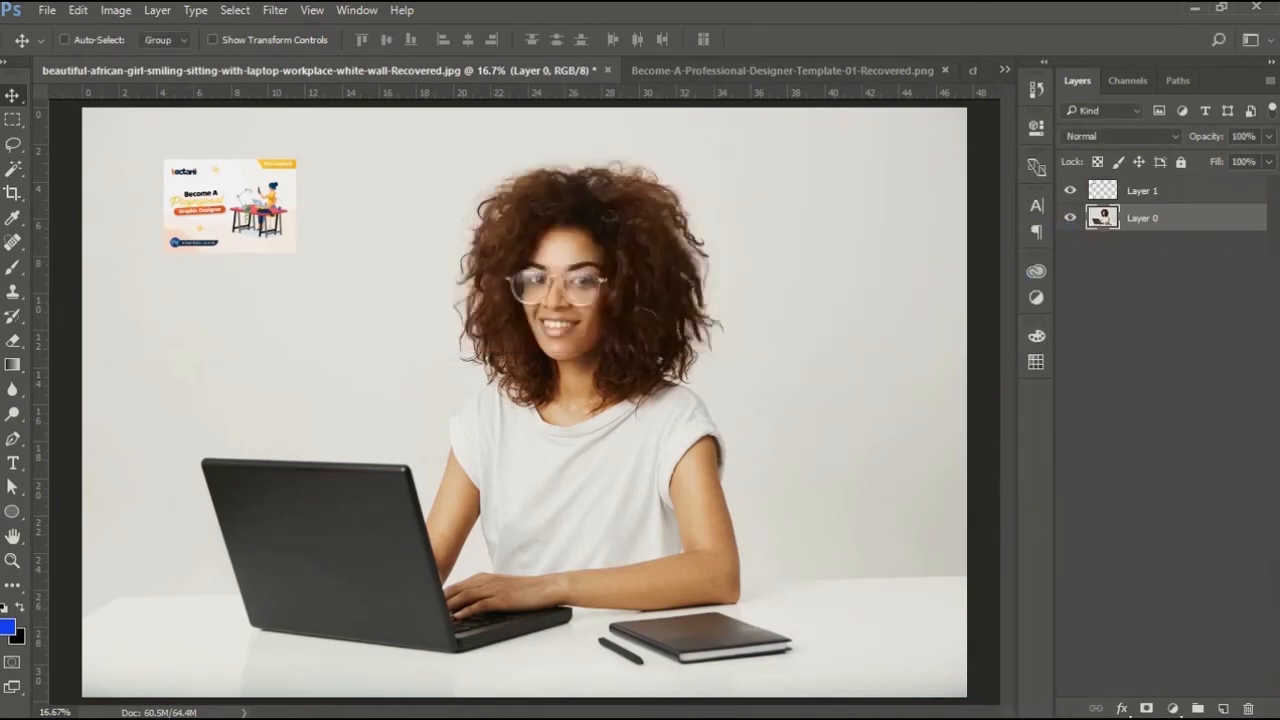
Return to Untitled-1-Recovered and move the laptop photo on Layer 3 to the right within the artboard.
left_click(1004, 69)
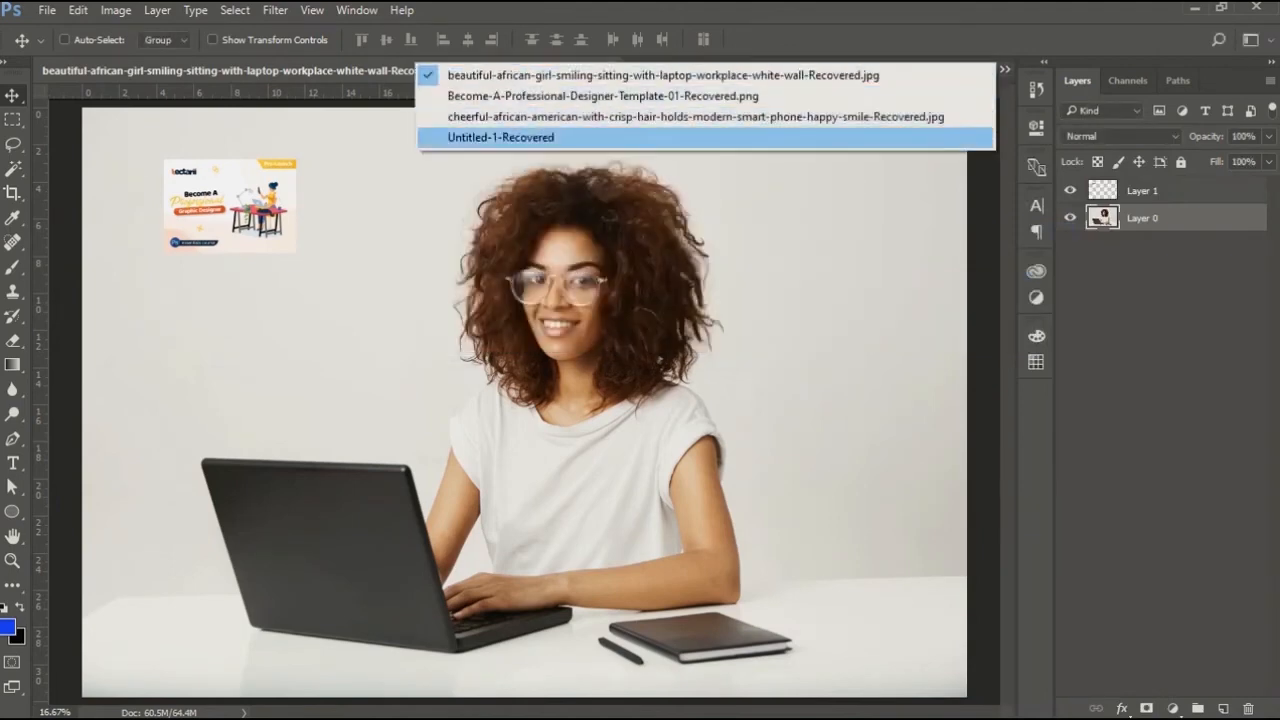
left_click(500, 137)
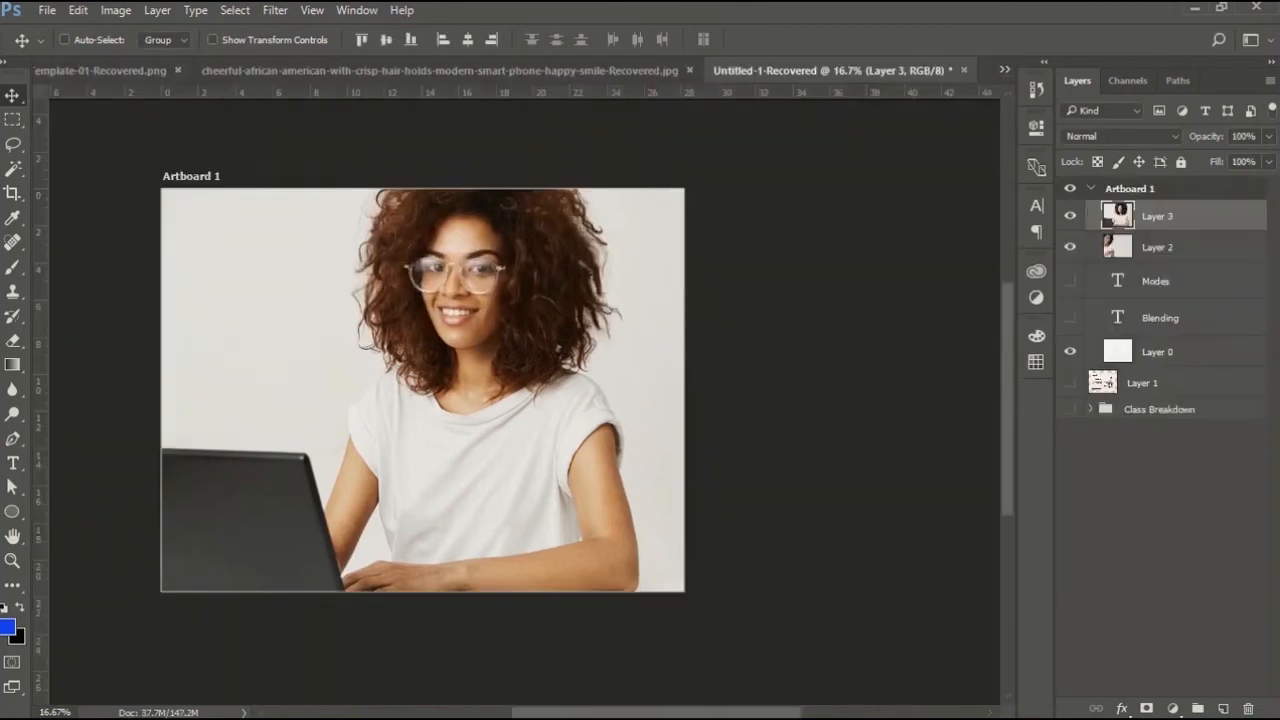
left_click(1158, 247)
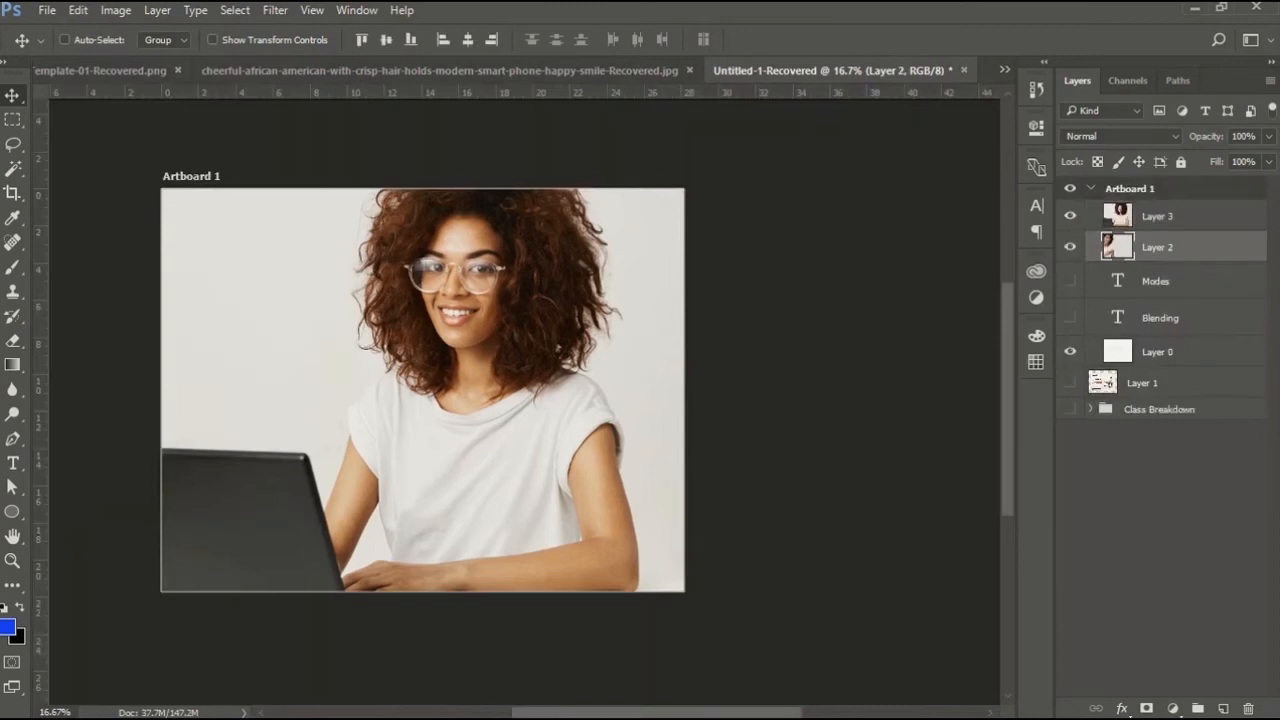
left_click(1158, 216)
left_click_drag(526, 300, 597, 300)
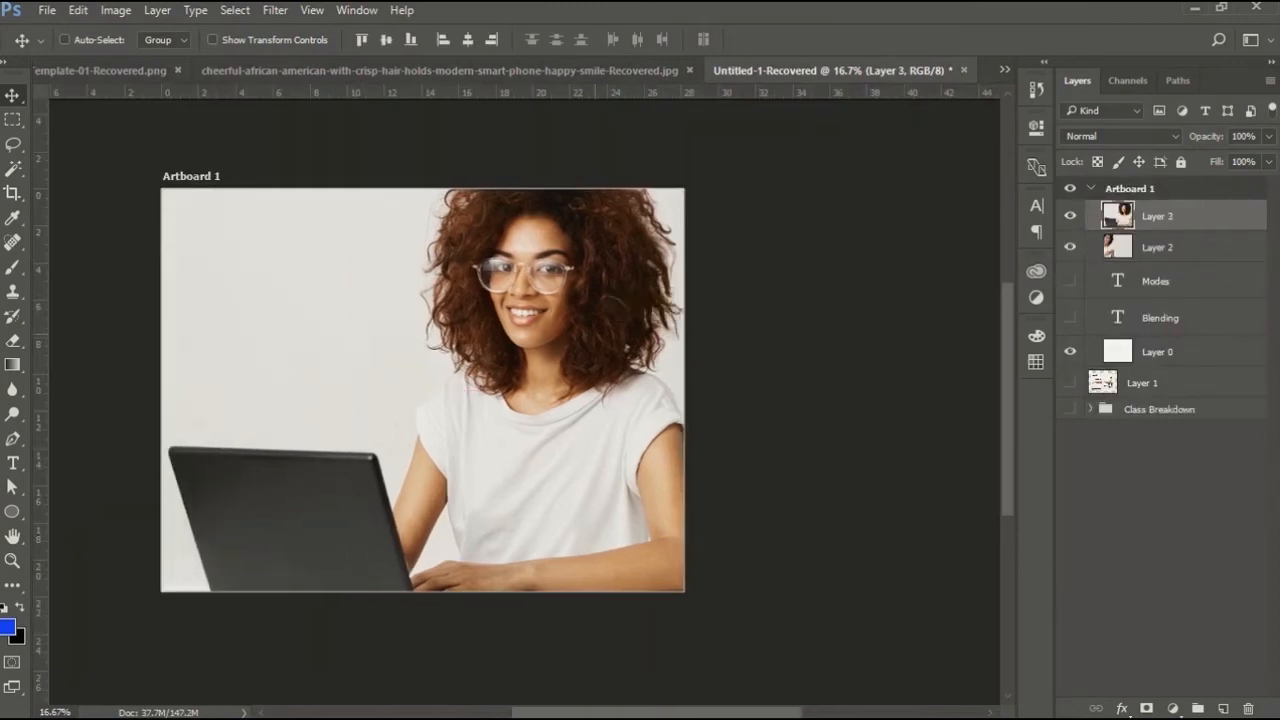
Scale down Layer 3 with Free Transform so the woman, laptop and notebook all fit inside the artboard.
key("t")
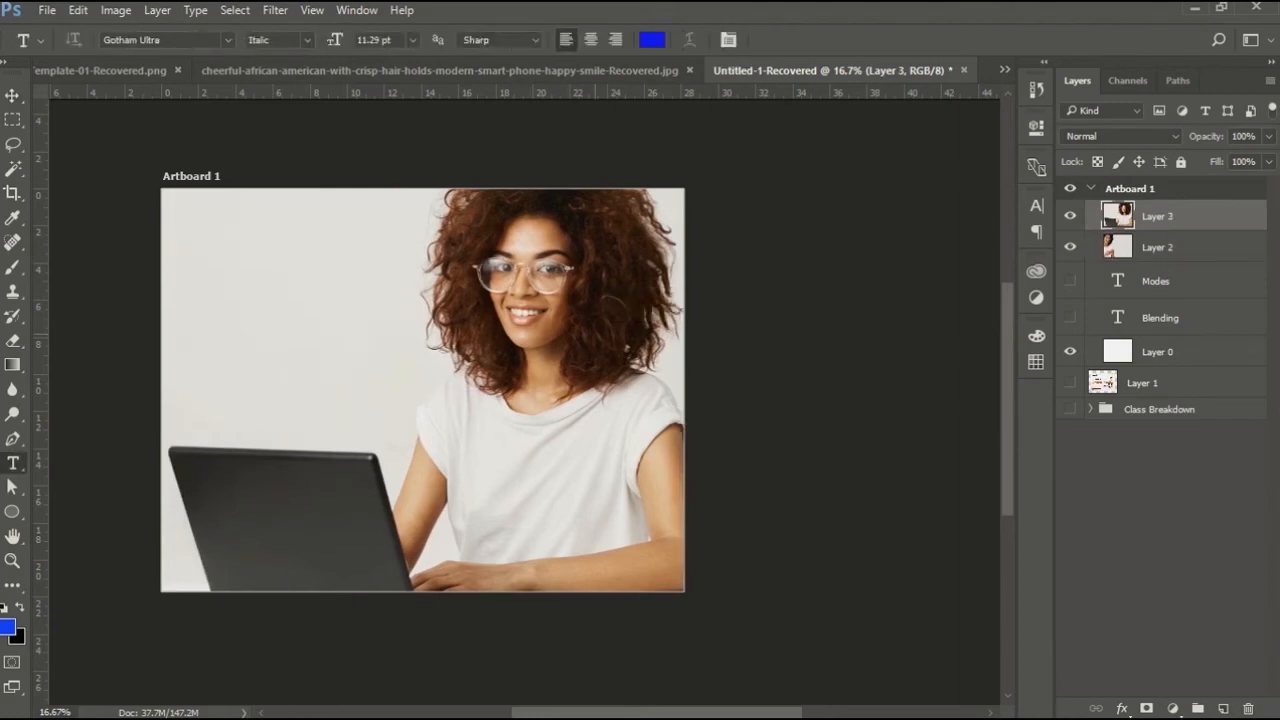
scroll(596, 335, "down", 3)
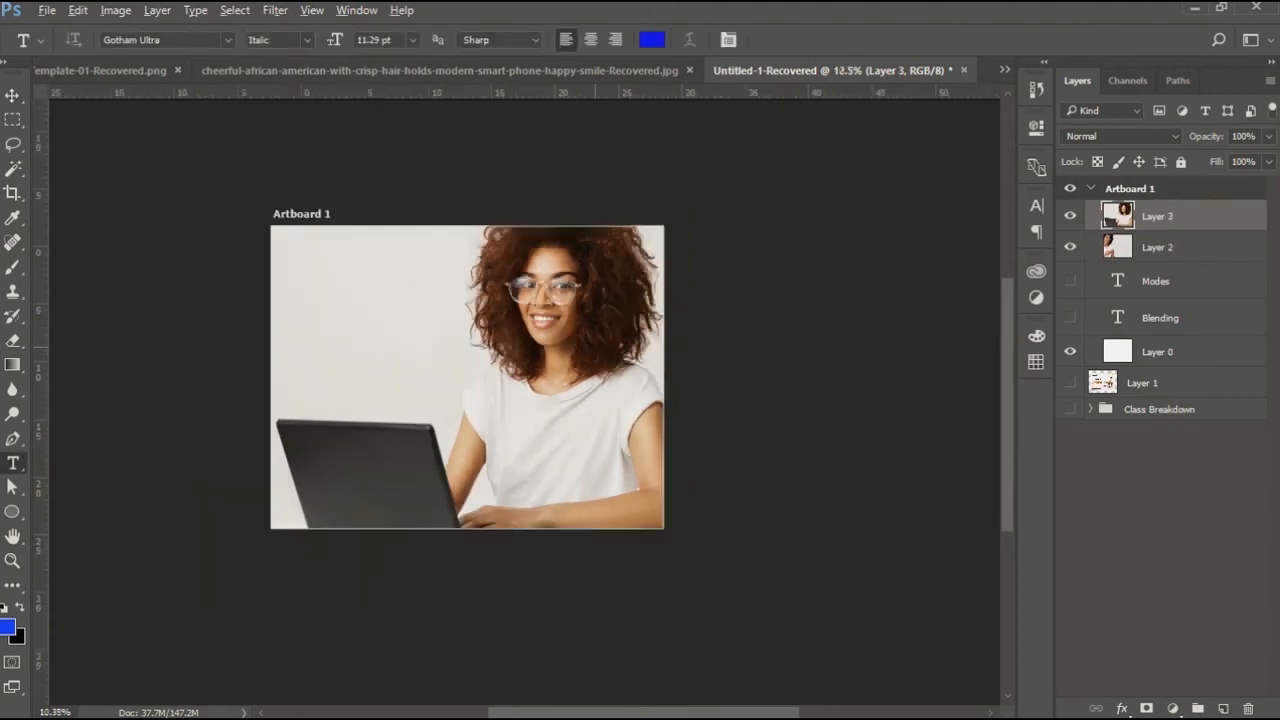
scroll(597, 338, "down", 1)
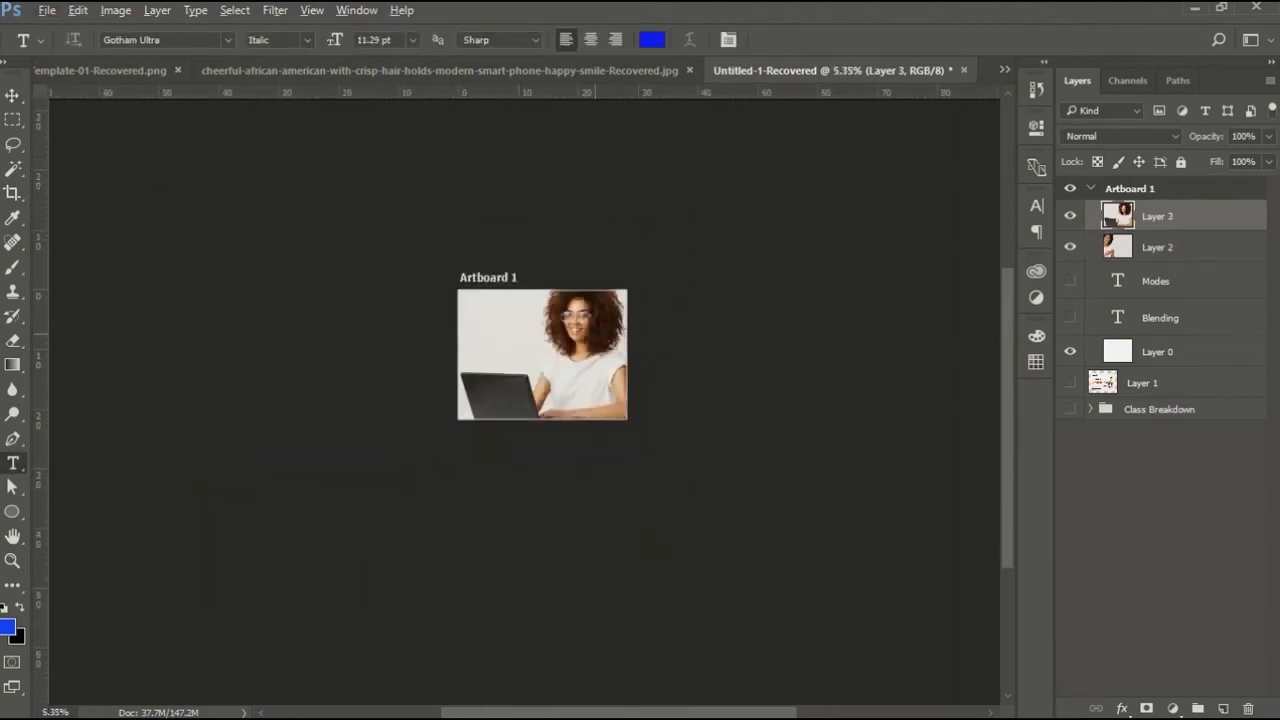
key("ctrl+t")
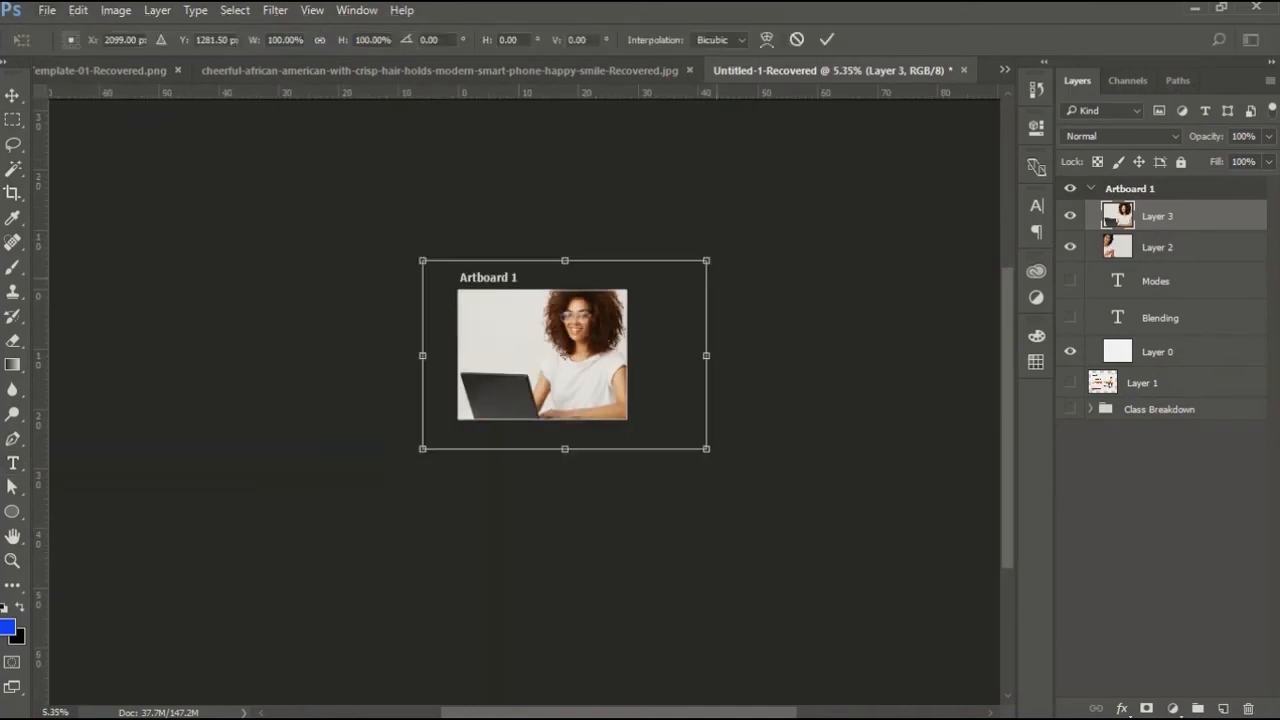
left_click_drag(706, 260, 646, 230)
key("Return")
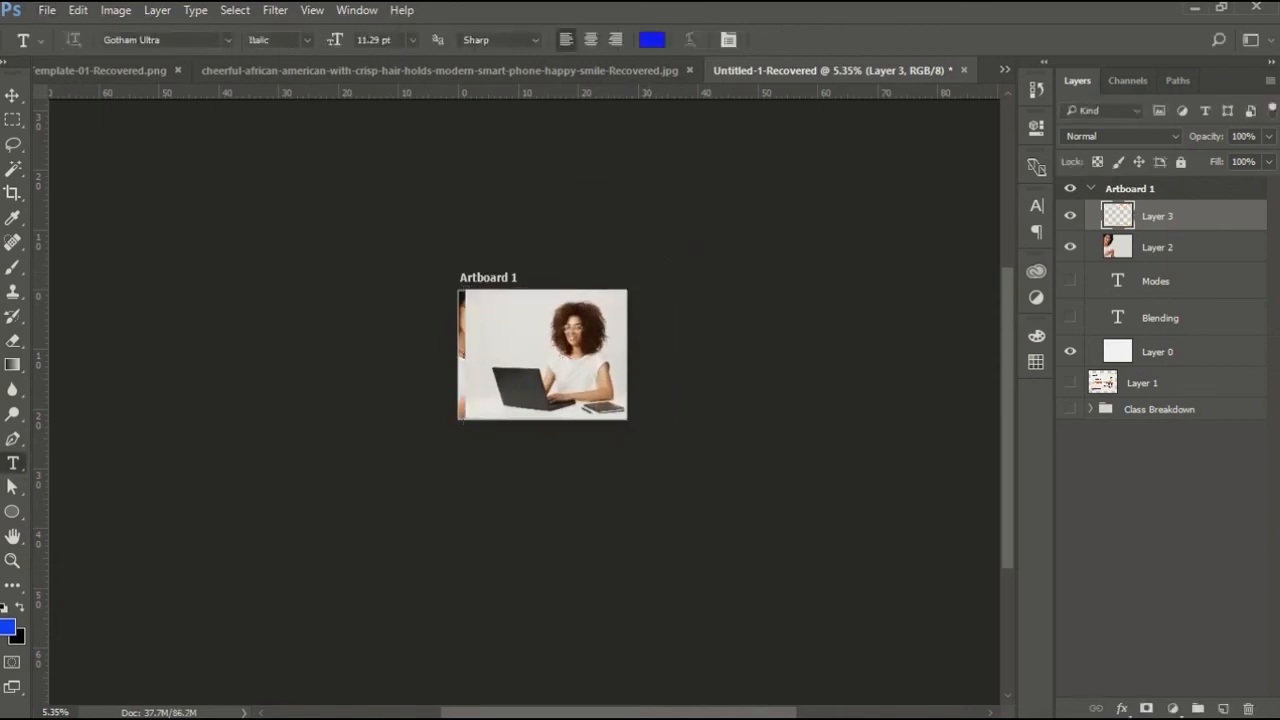
Scale down the smartphone photo on Layer 2 to about 69.4% with Free Transform so it fits the artboard height.
left_click(1158, 247)
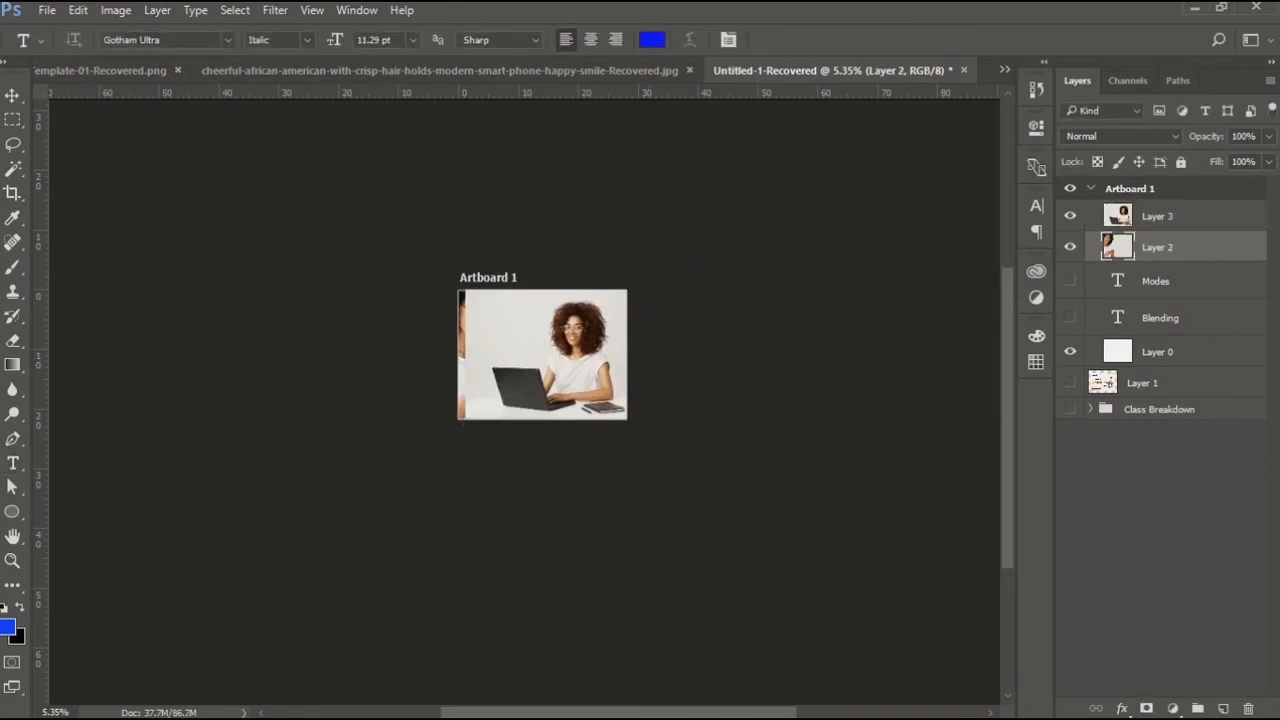
key("ctrl+t")
left_click_drag(684, 261, 641, 289)
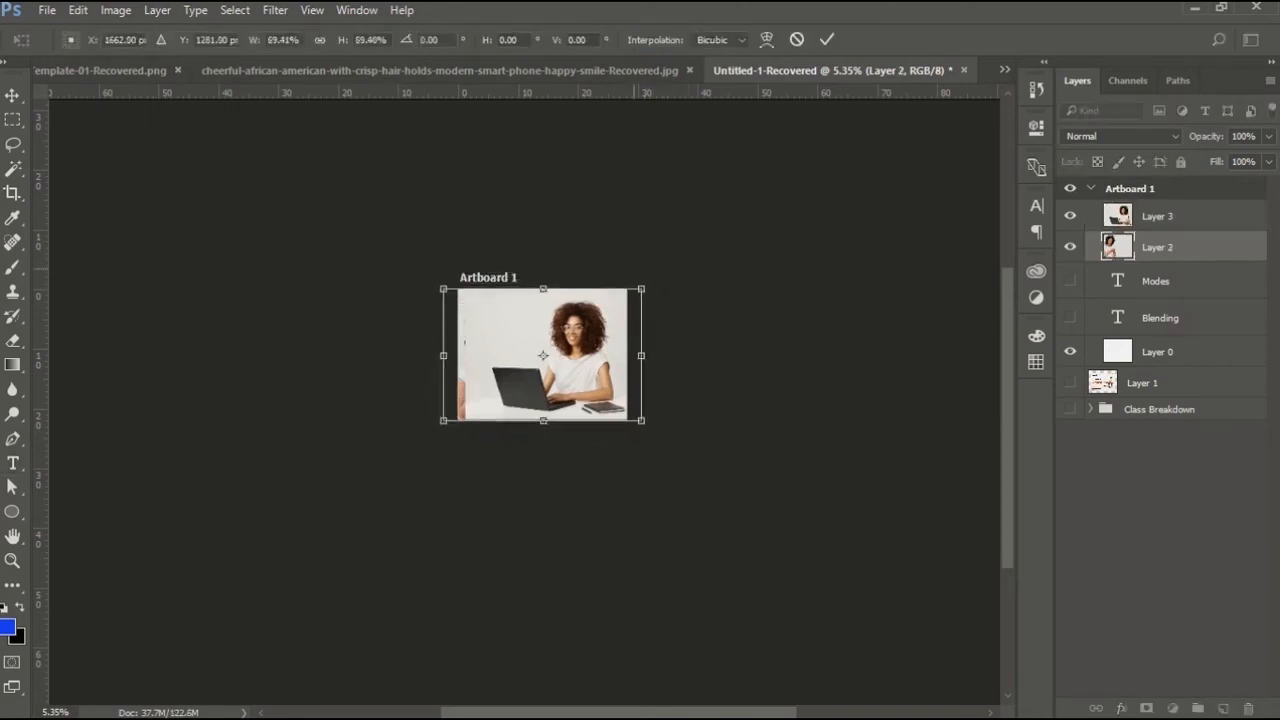
key("t")
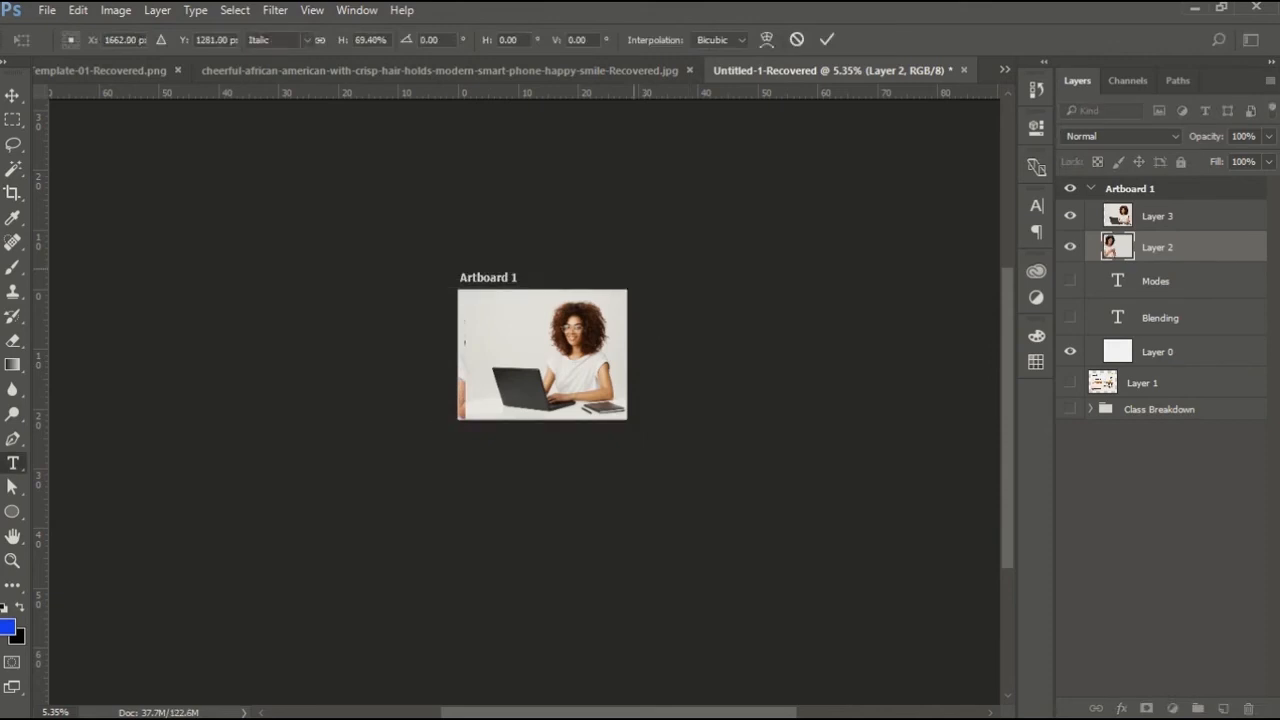
key("ctrl+0")
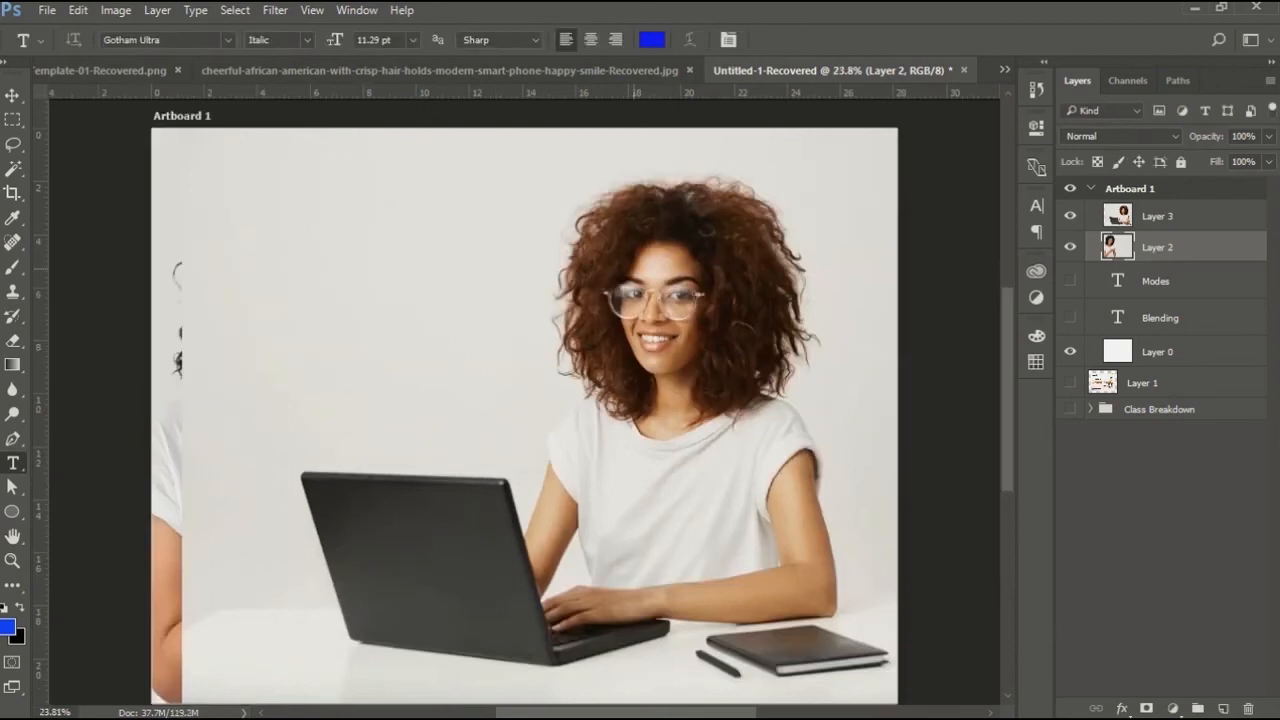
key("ctrl+minus")
key("ctrl+minus")
key("ctrl+minus")
key("ctrl+minus")
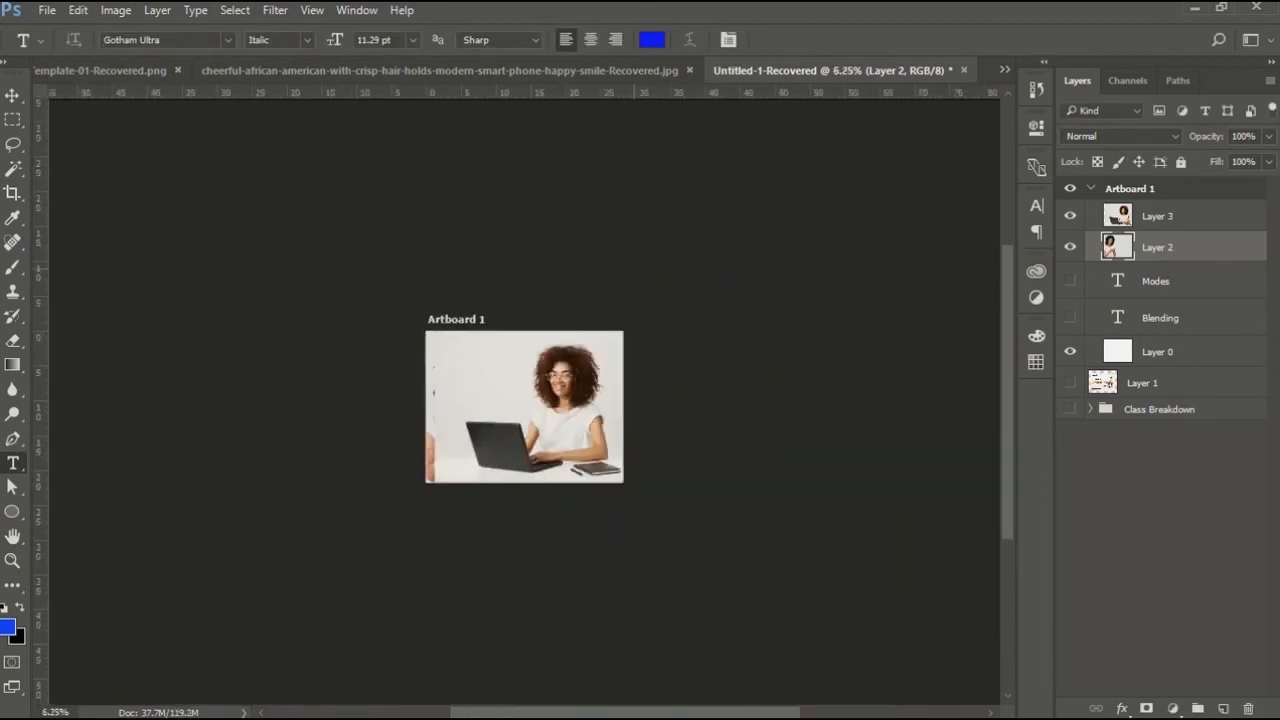
key("ctrl+plus")
key("ctrl+plus")
key("ctrl+plus")
key("ctrl+plus")
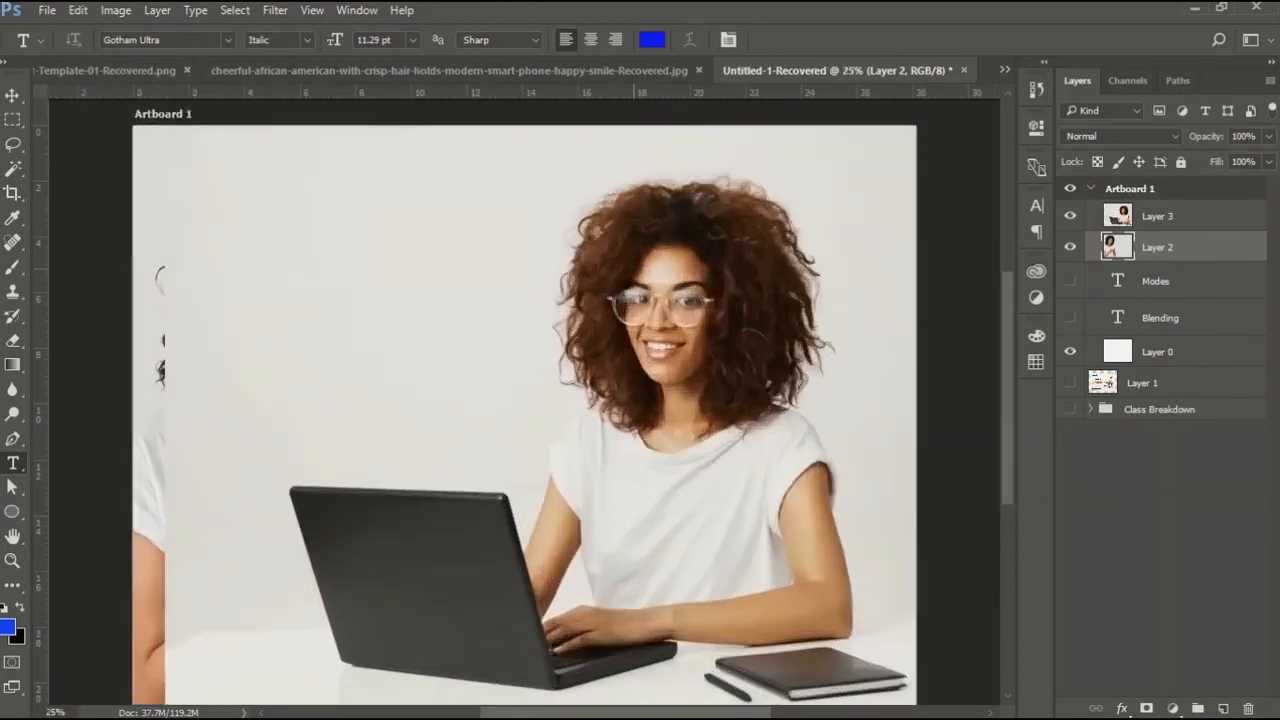
key("ctrl+minus")
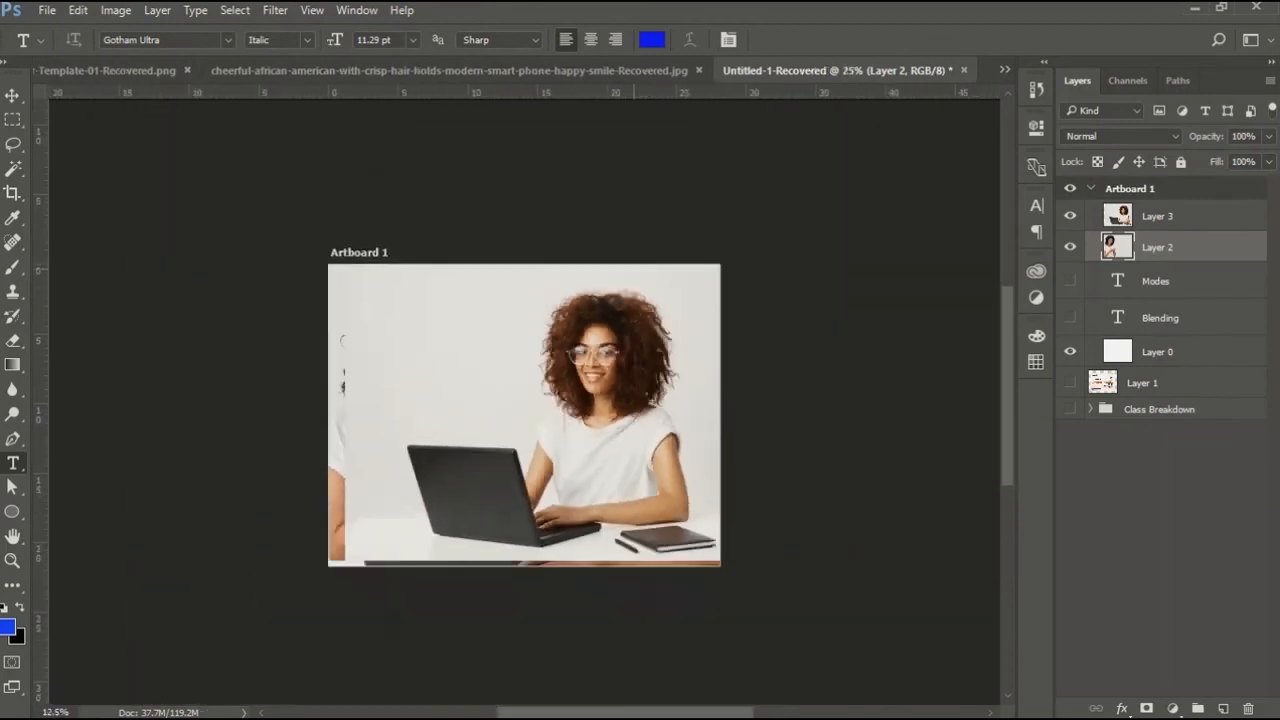
key("ctrl+minus")
key("ctrl+0")
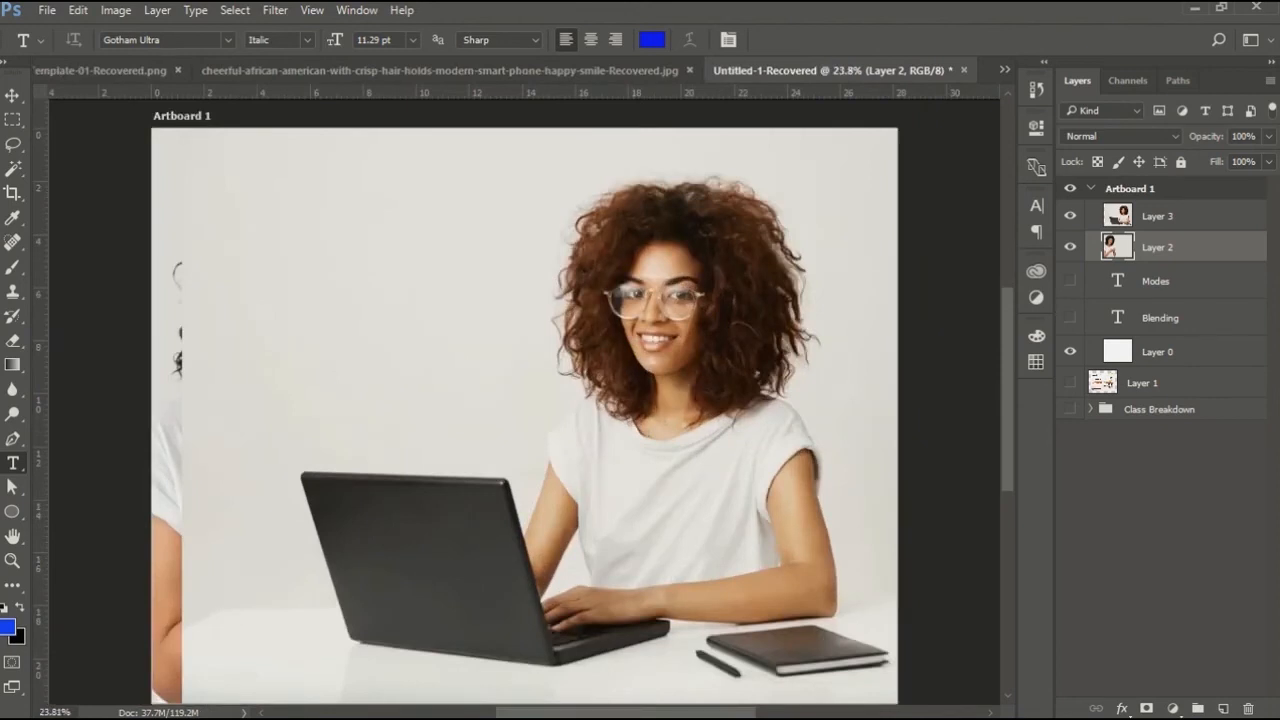
Select the laptop photo on Layer 3 and choose Normal as its blending mode.
left_click(1160, 216)
left_click(1121, 136)
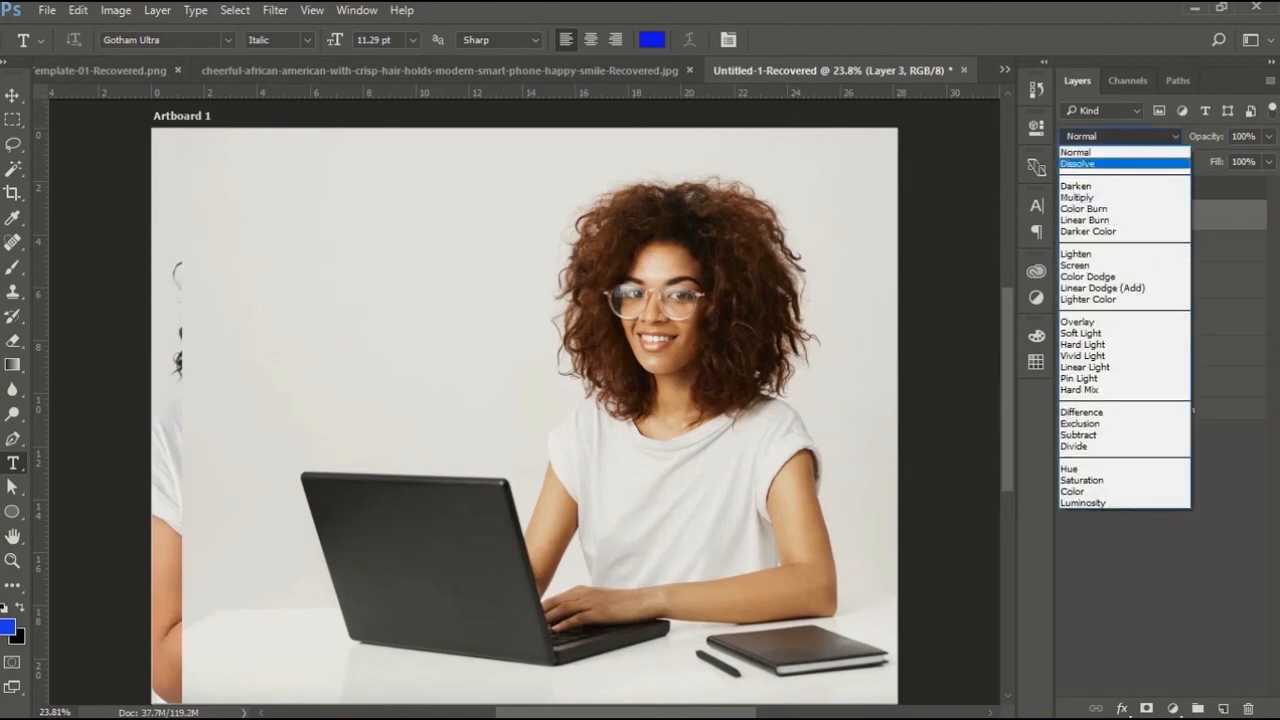
left_click(1110, 152)
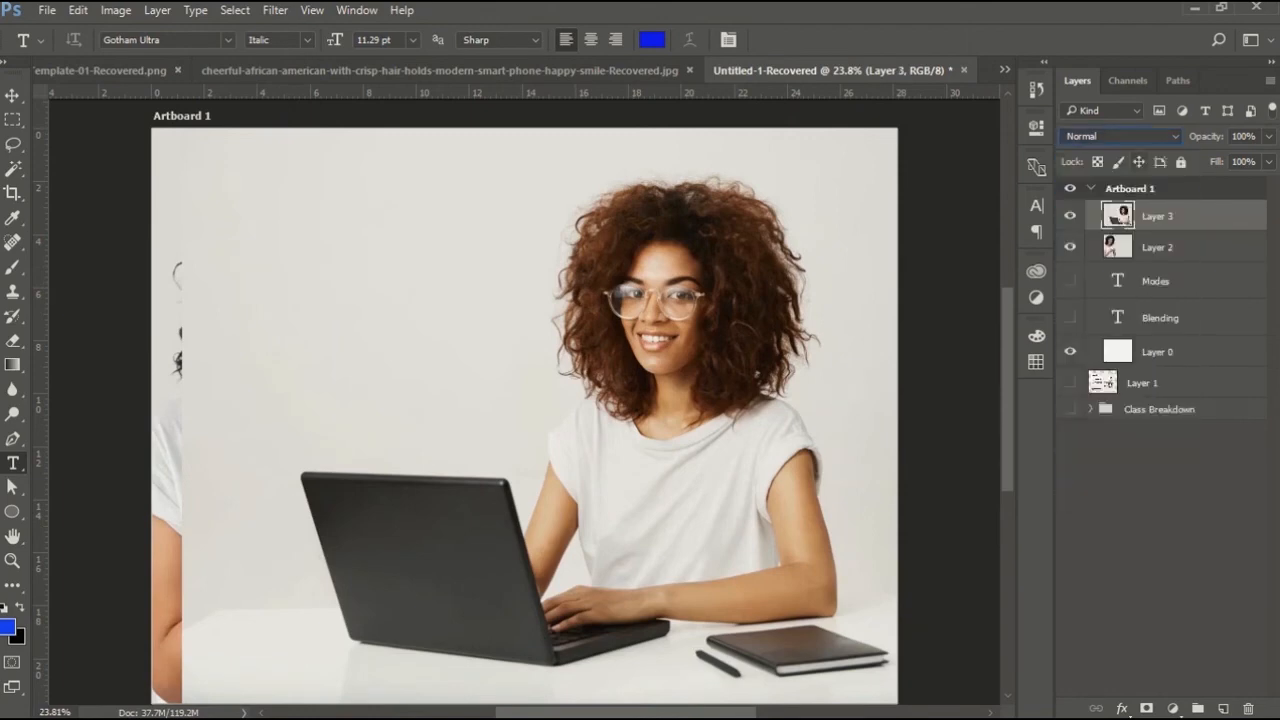
Cycle Layer 3's blending mode through Dissolve, Darken, Multiply, Color Burn and Linear Burn to Darker Color.
key("Down")
key("Down")
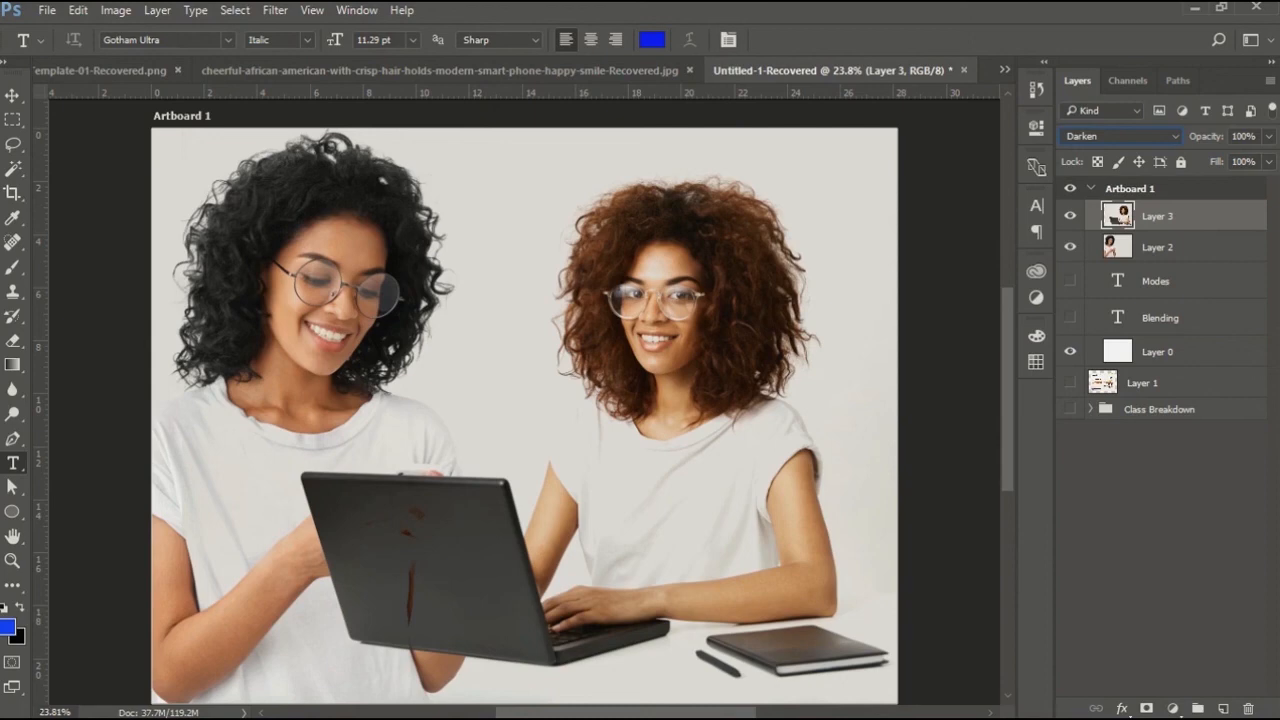
key("Down")
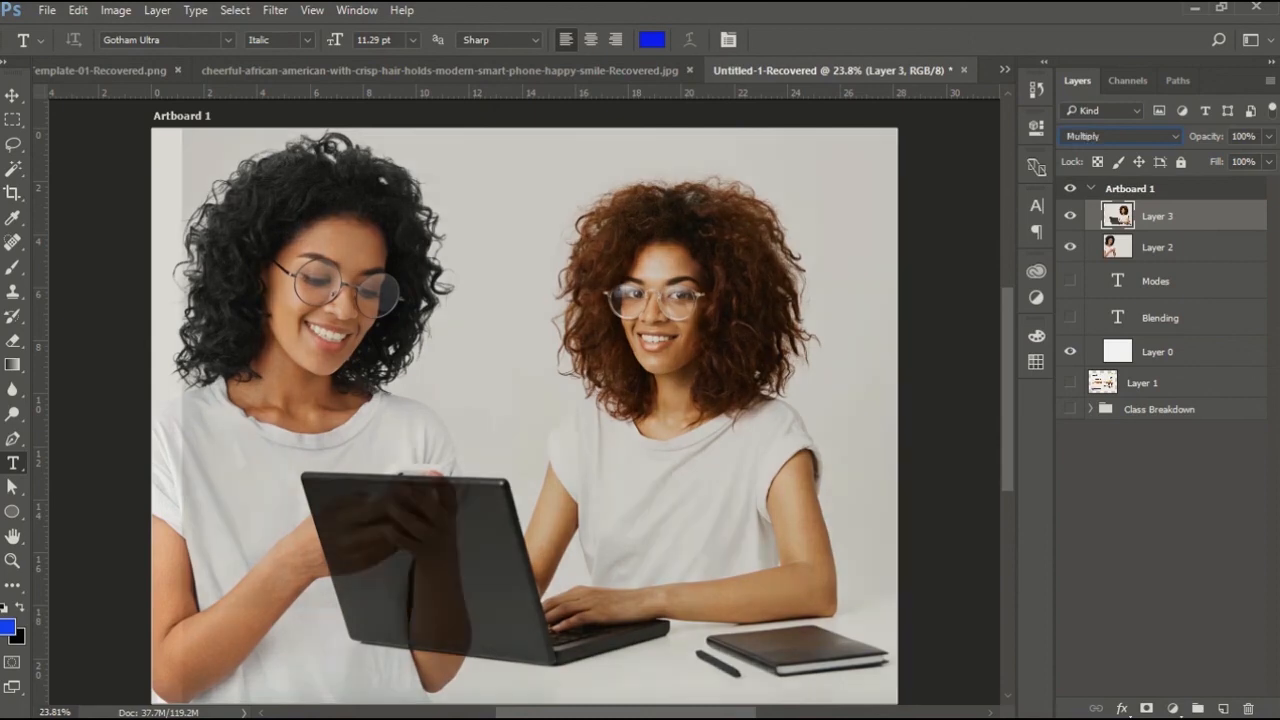
key("Down")
key("Down")
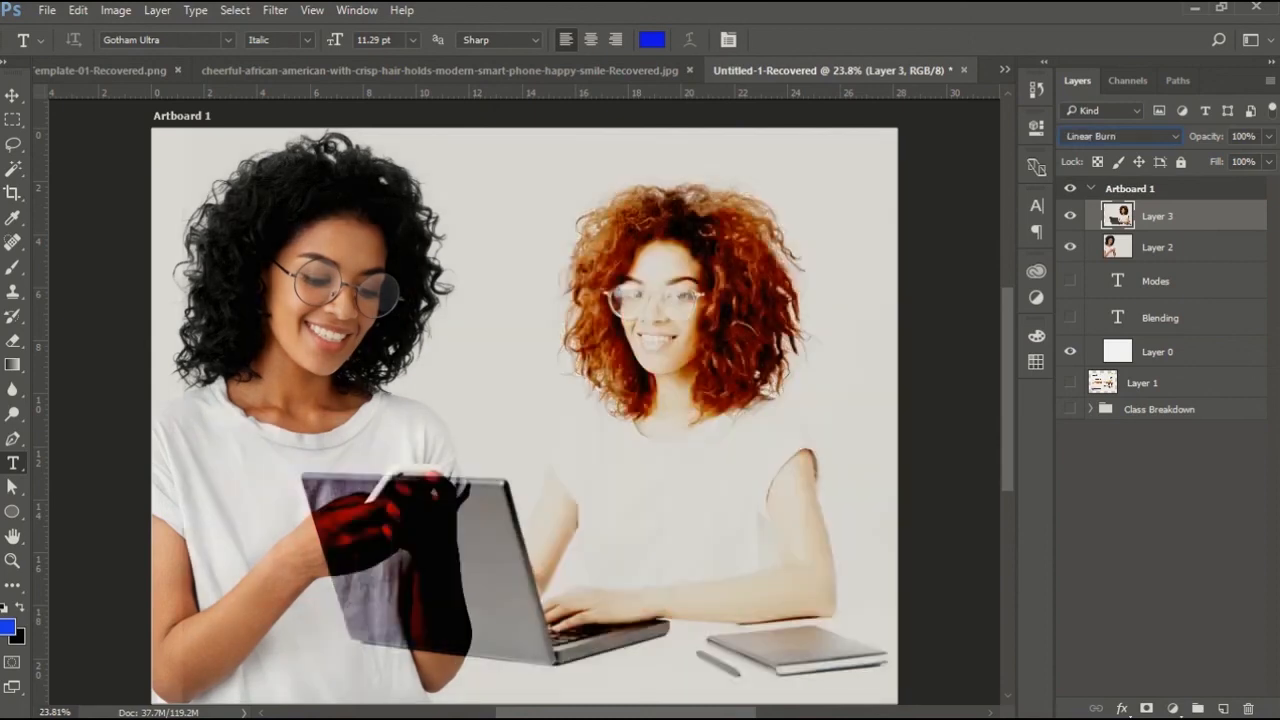
key("Down")
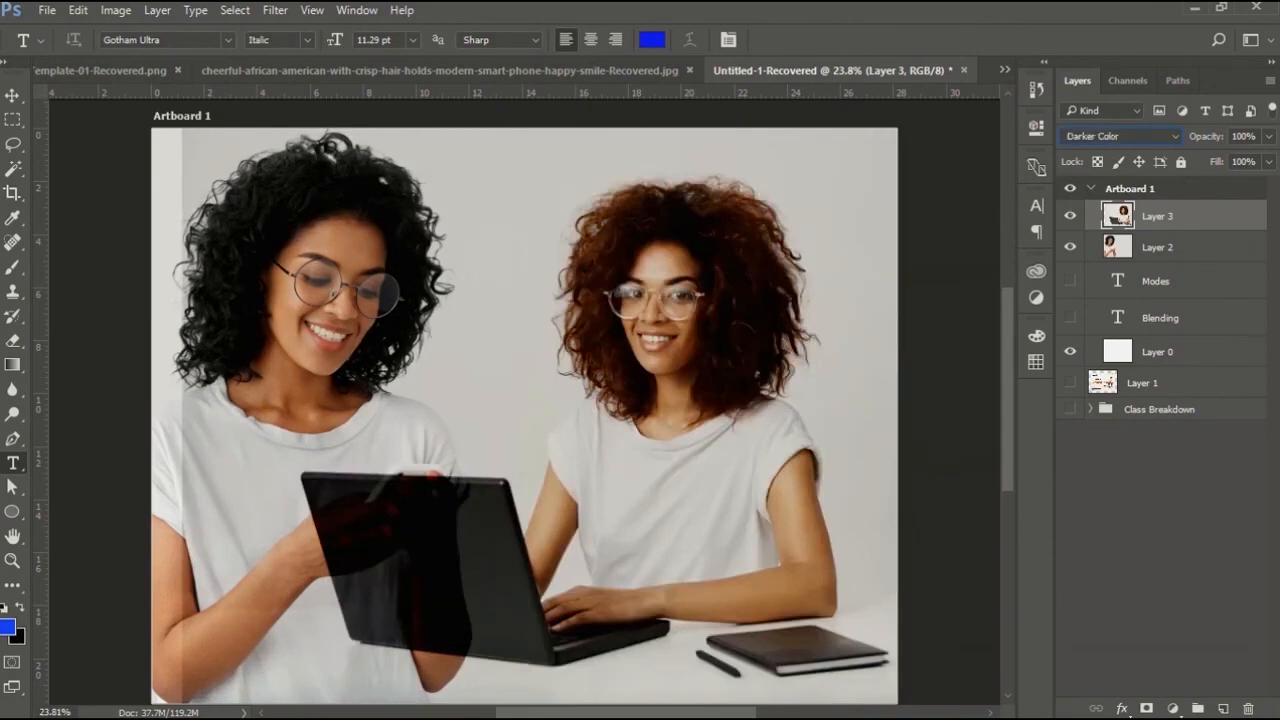
Try the lightening blending modes on Layer 3, from Lighten and Screen through Color Dodge and Linear Dodge (Add) to Lighter Color.
key("Down")
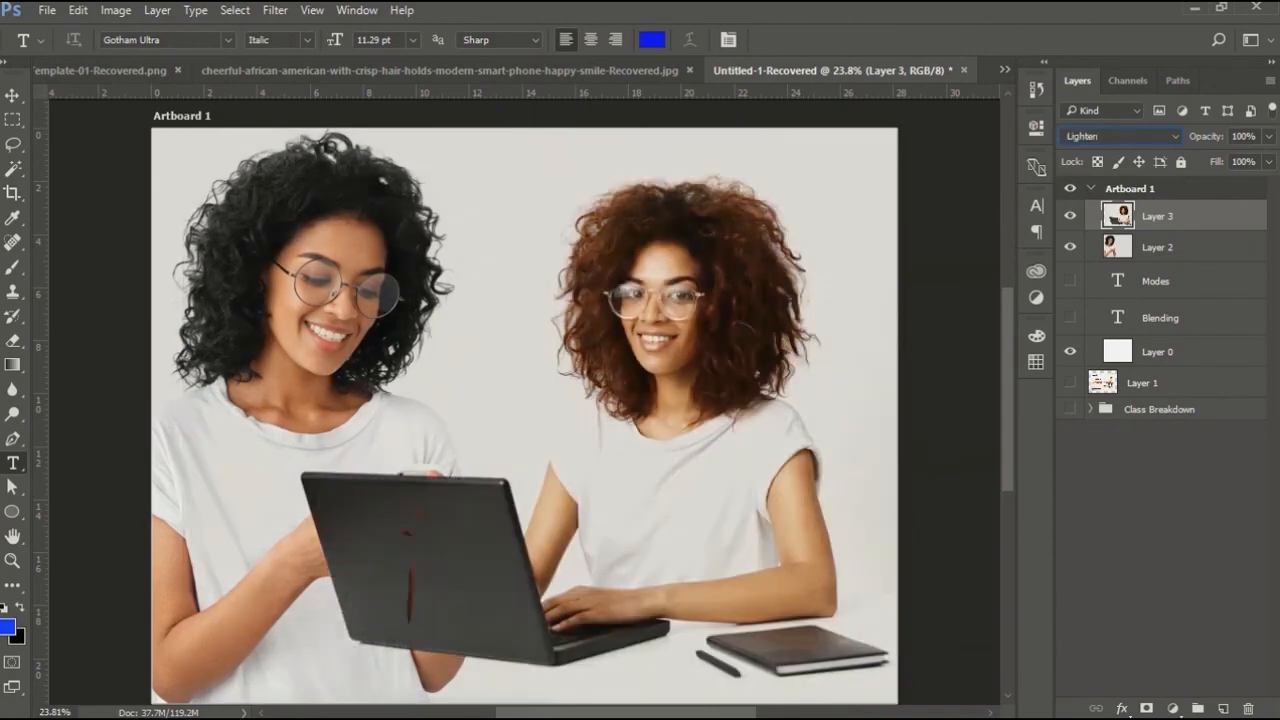
key("Down")
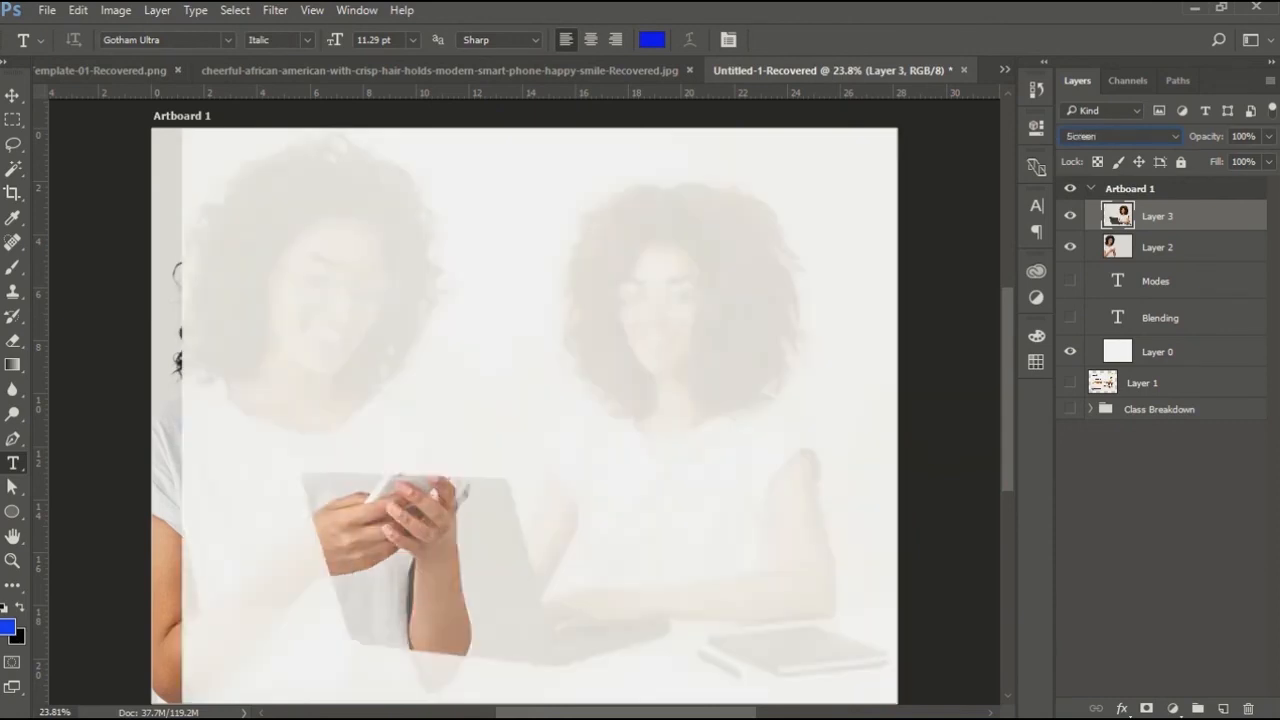
key("Down")
key("Down")
key("Down")
Try the contrast blending modes on Layer 3, from Overlay and Soft Light through Pin Light to Hard Mix.
key("Down")
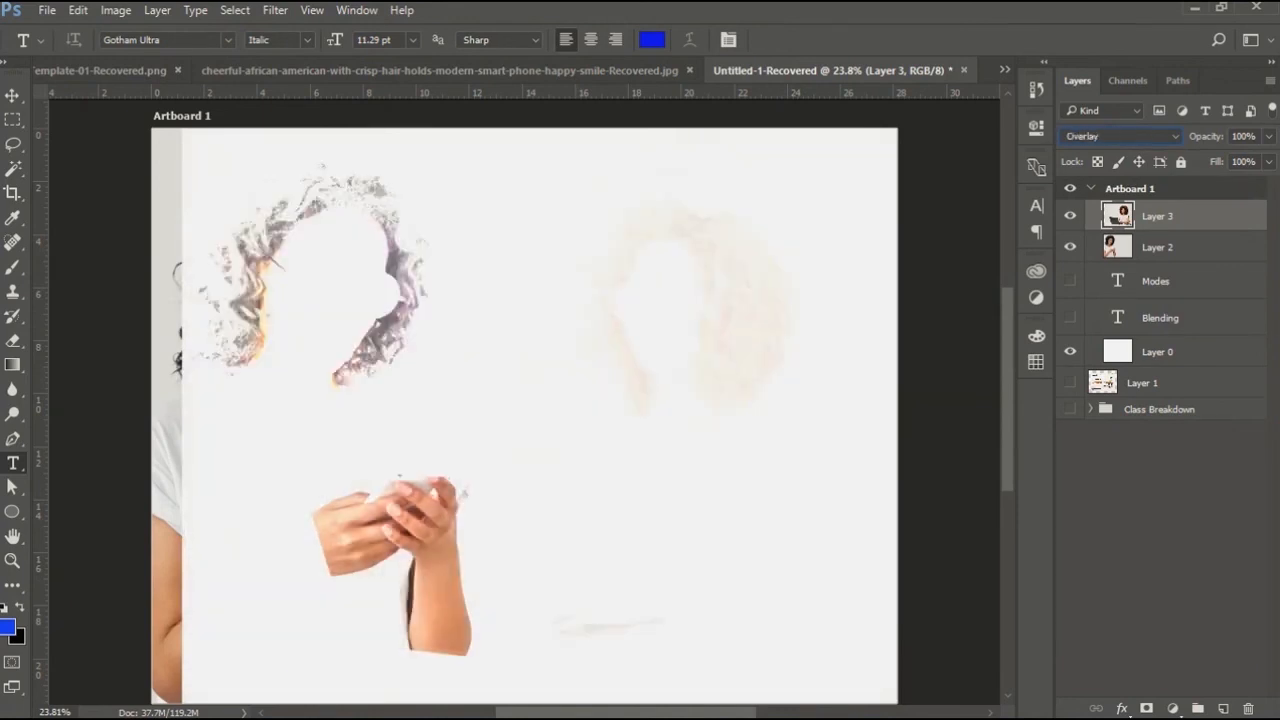
key("Down")
key("Down")
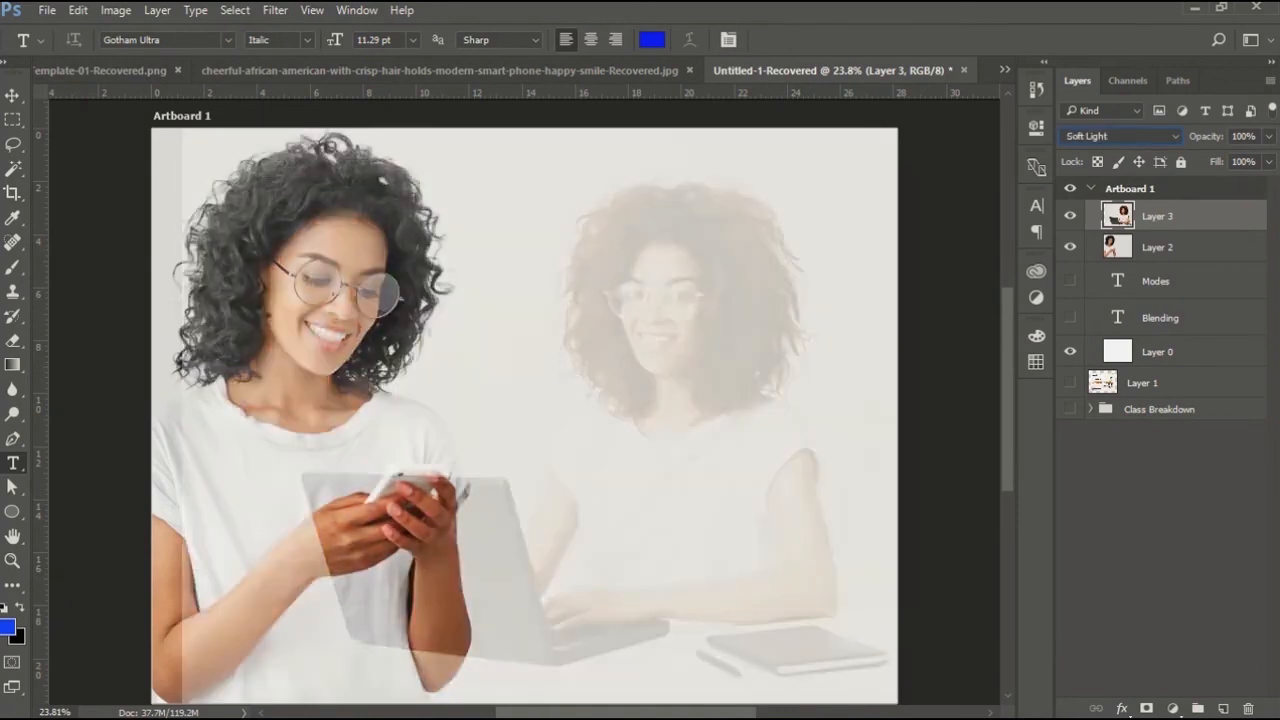
key("Down")
key("Down")
key("Down")
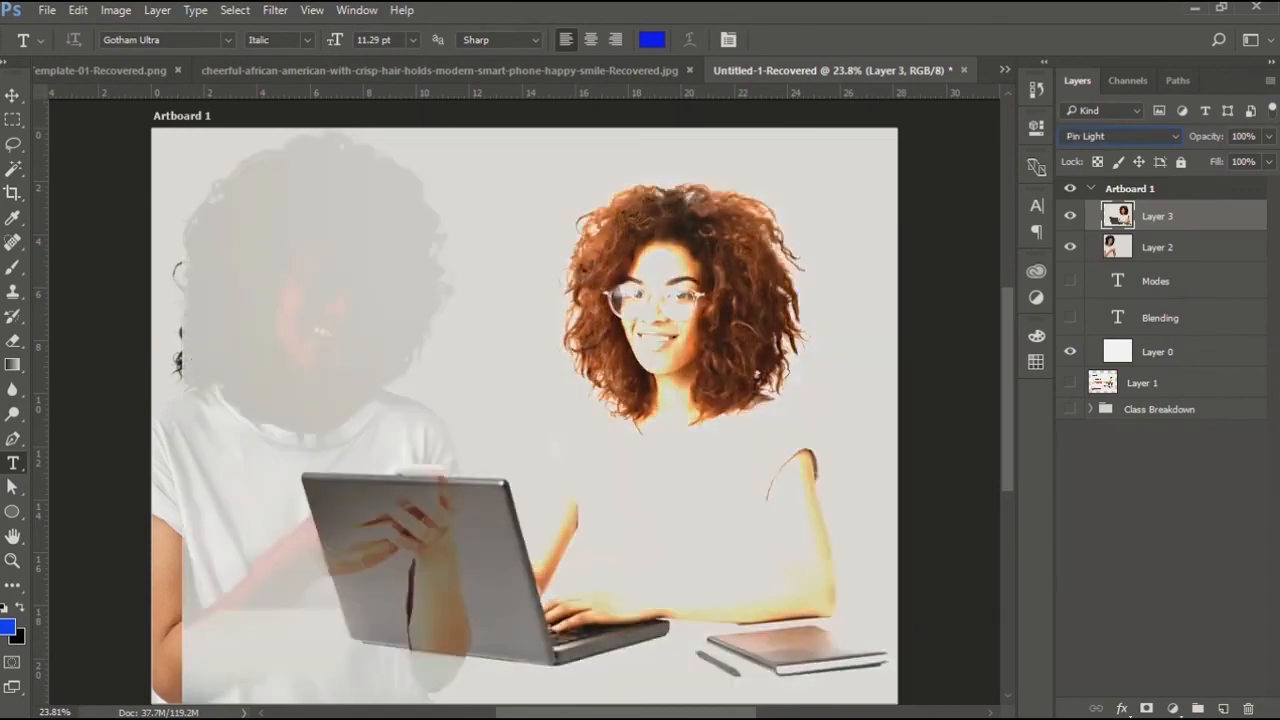
key("Down")
Preview the Difference, Exclusion, Subtract and Divide blending modes on Layer 3.
key("Down")
key("Down")
key("Down")
key("Down")
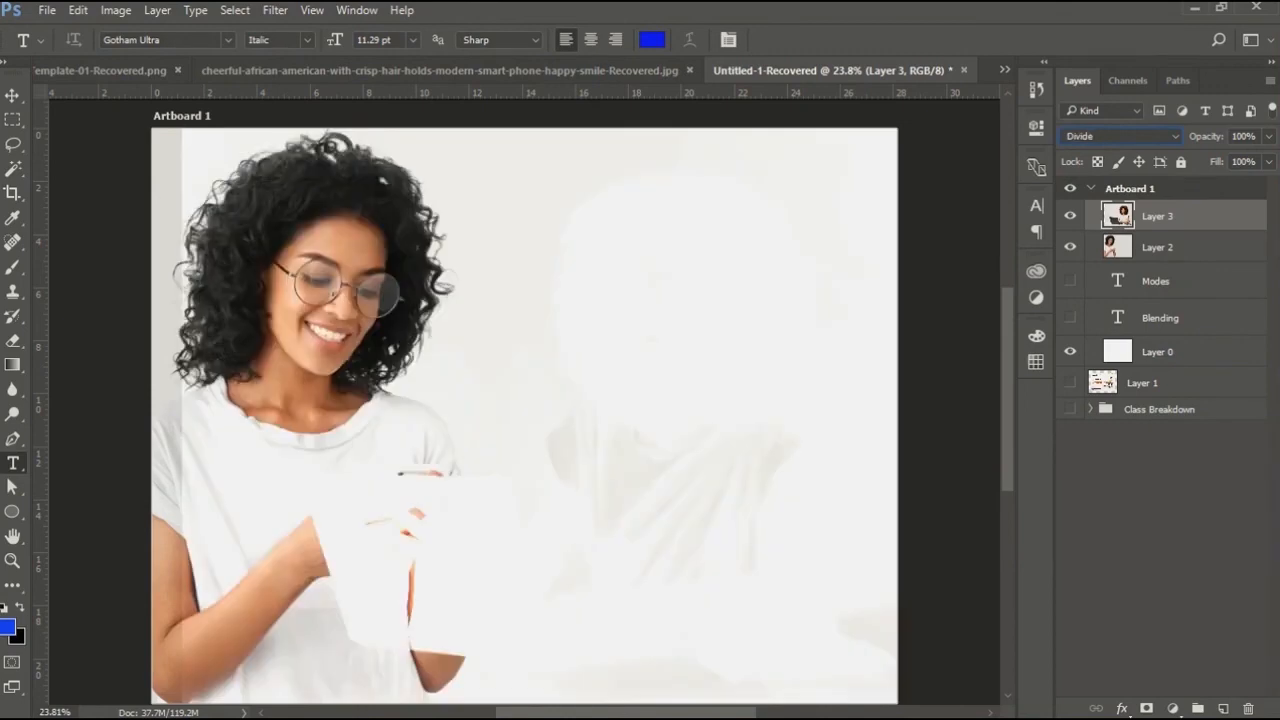
Advance Layer 3's blending mode through Hue, Saturation and Color to Luminosity, and hide the layer.
key("Down")
key("Down")
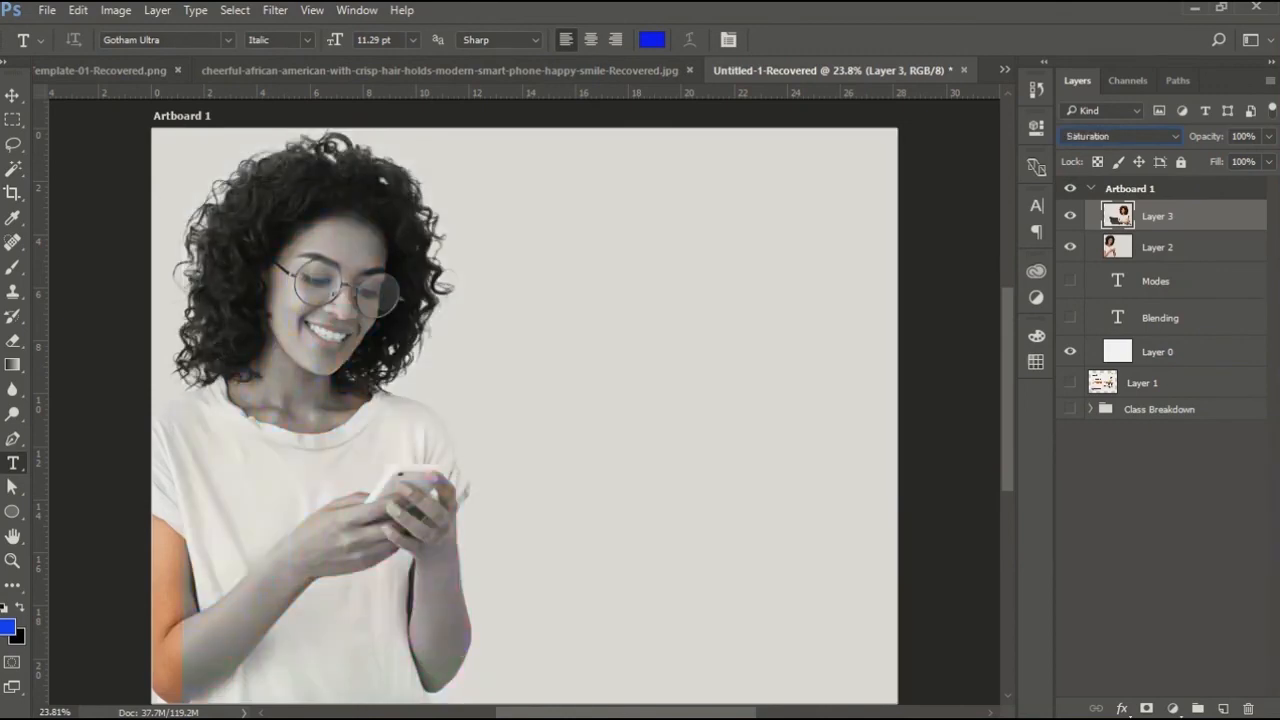
key("Down")
key("Down")
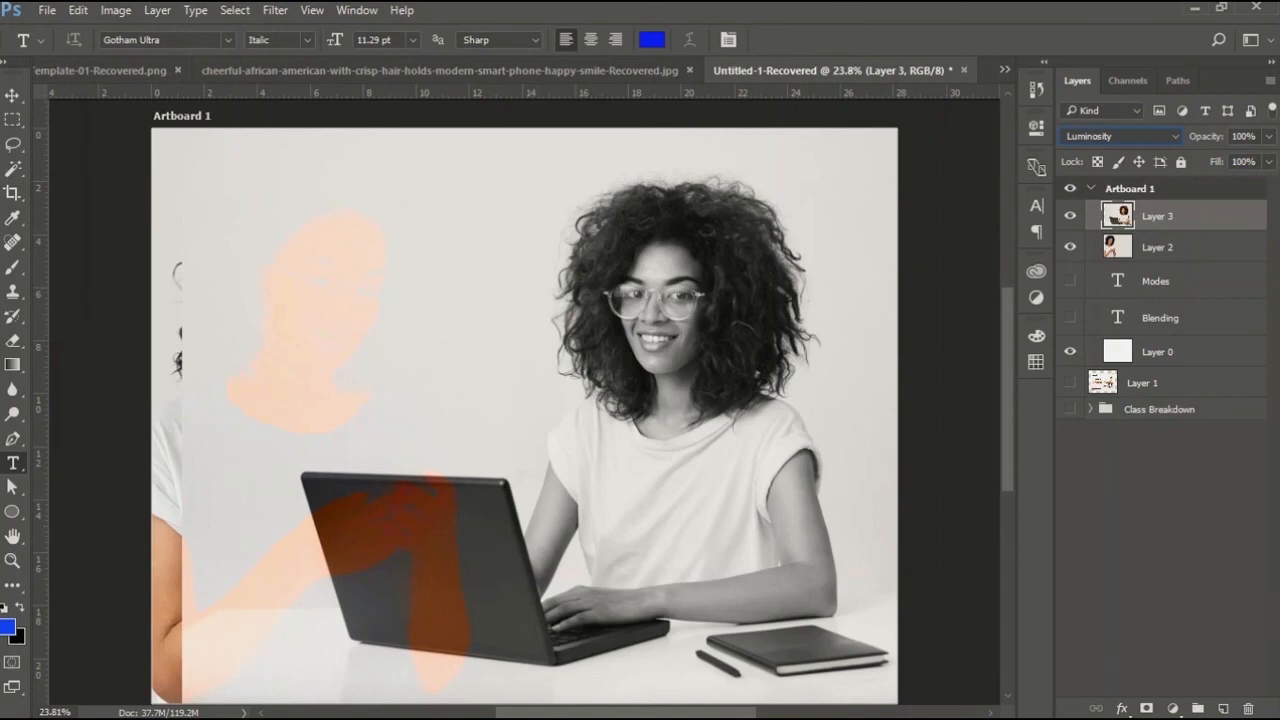
left_click(1070, 216)
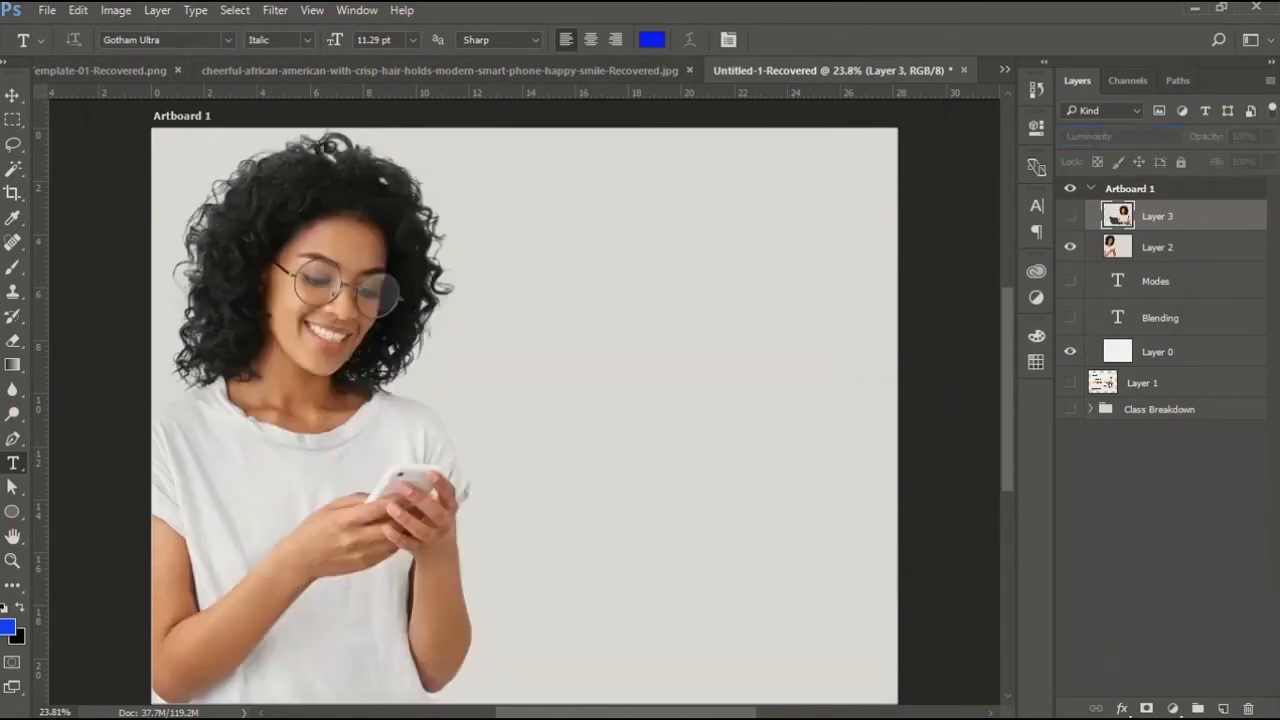